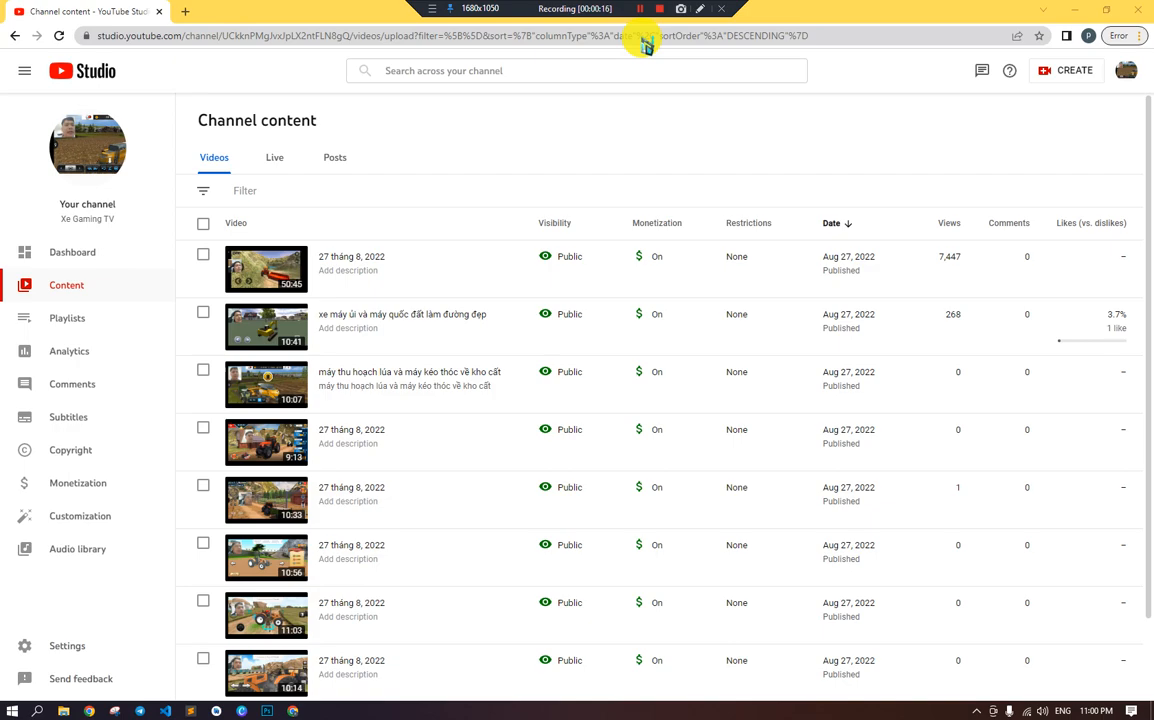
Open the video editor for the 10:14-long video and start editing its ad breaks.
scroll(620, 215, "down", 2)
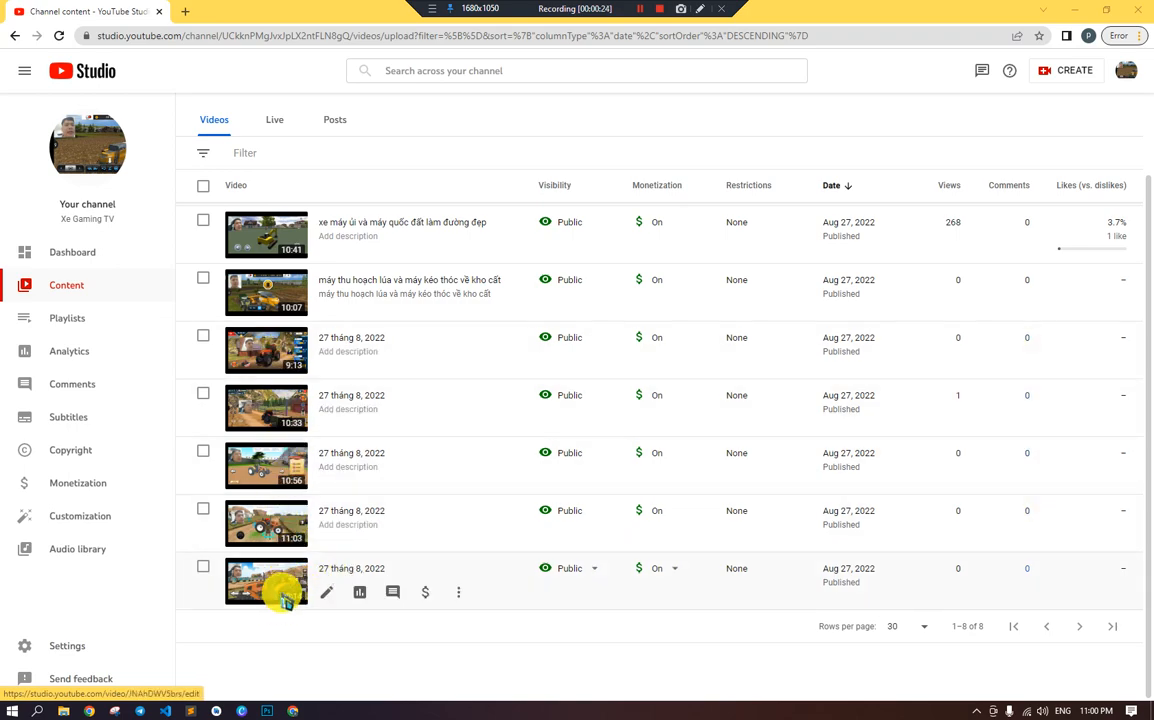
scroll(287, 597, "up", 2)
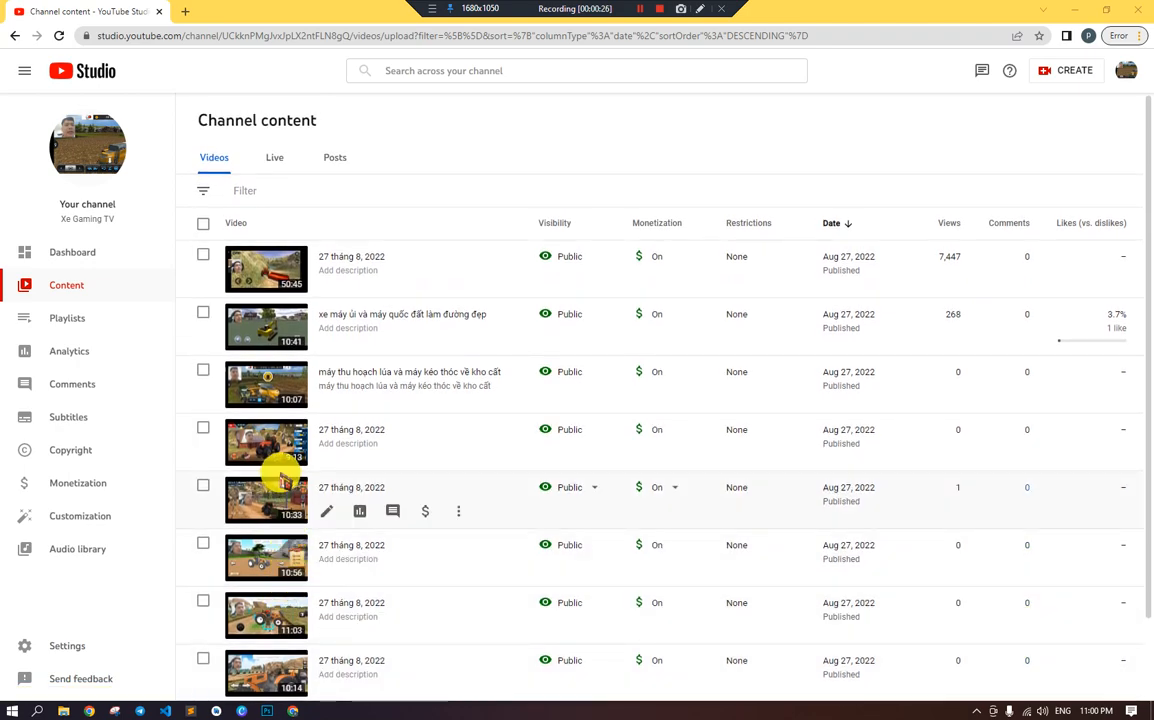
scroll(260, 500, "down", 2)
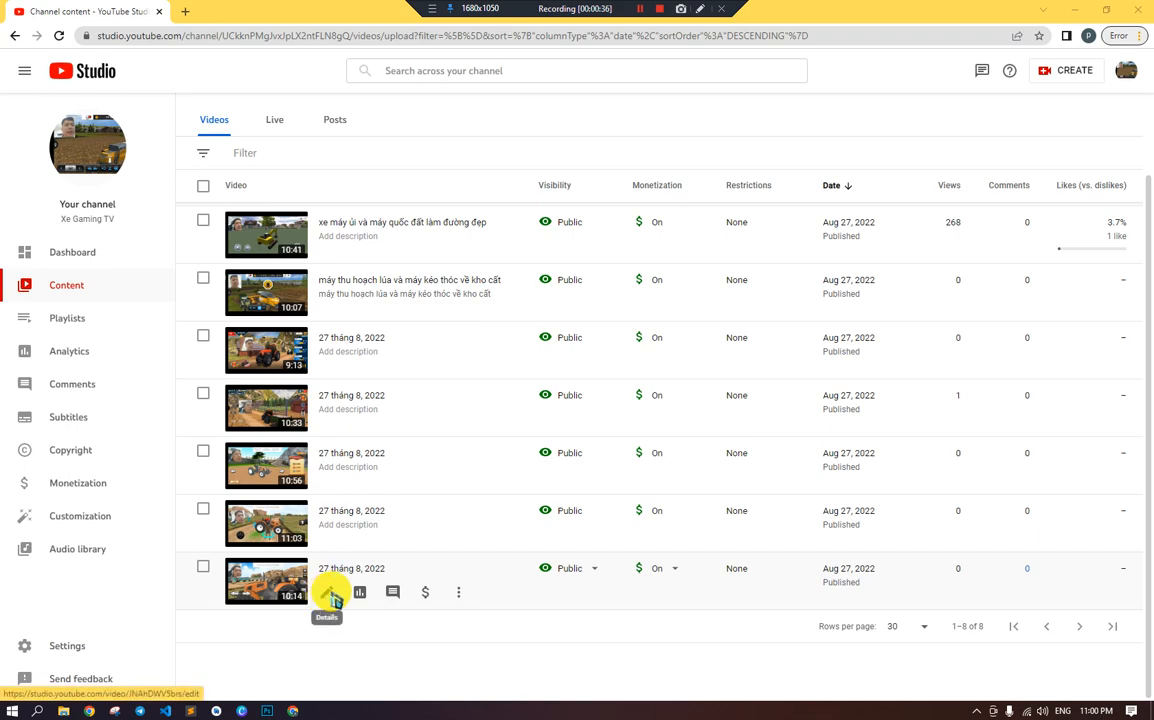
left_click(331, 595)
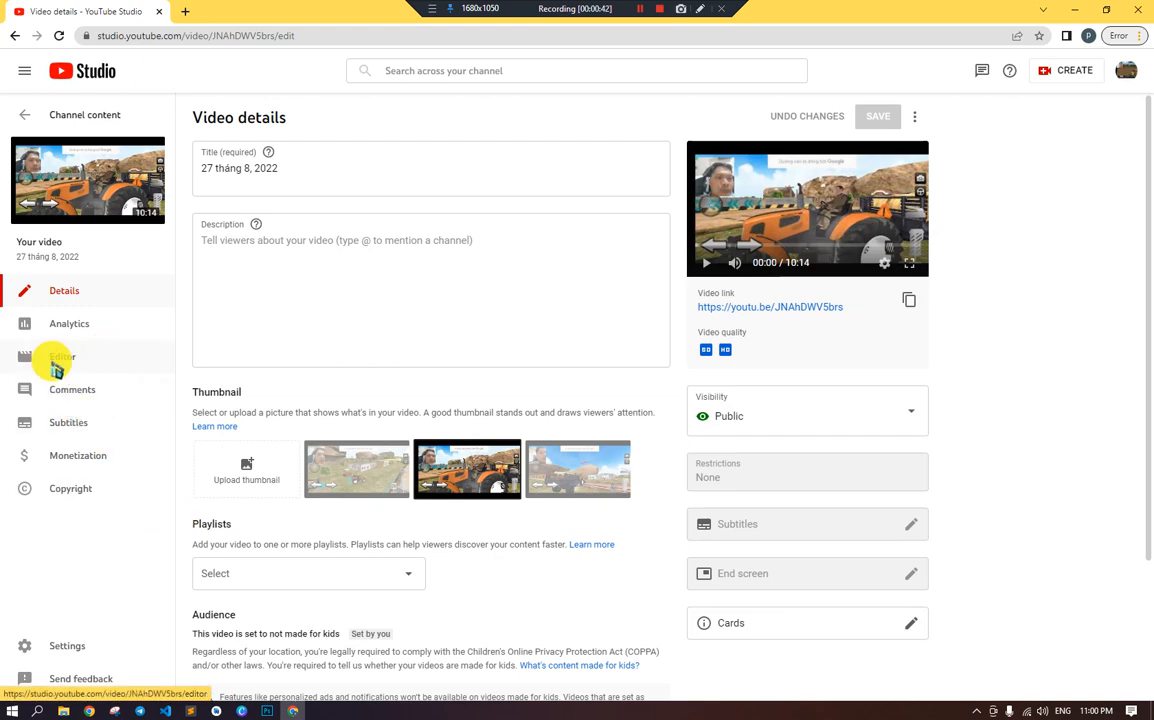
left_click(54, 364)
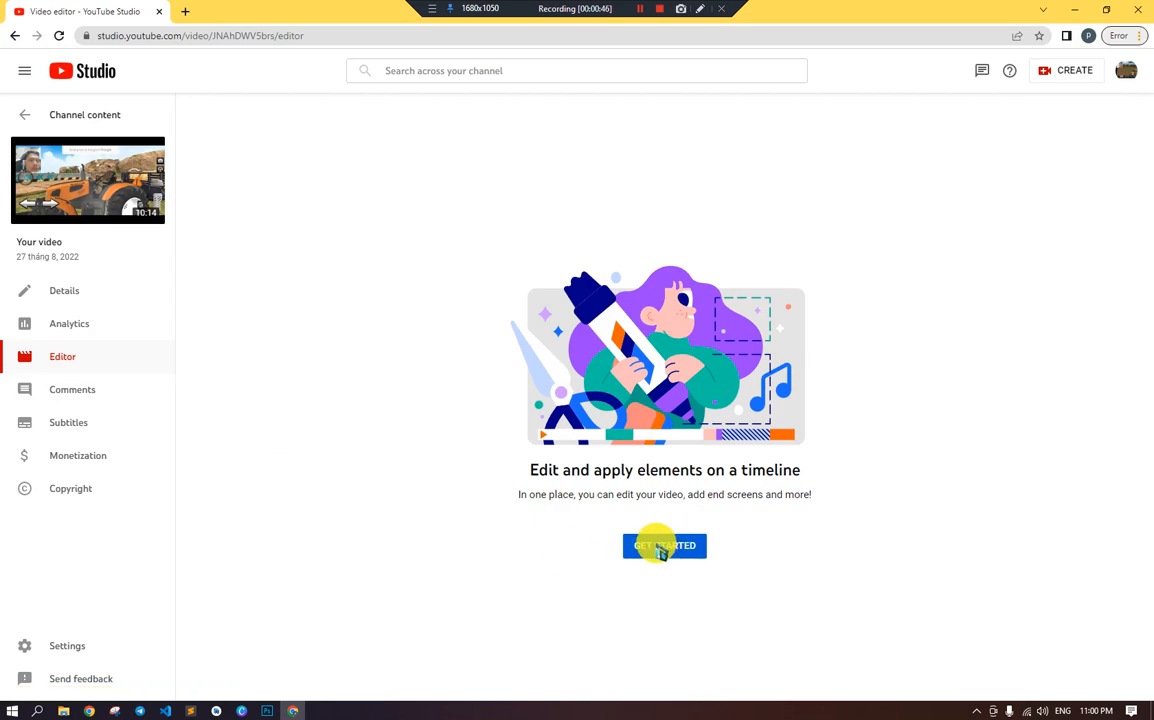
left_click(662, 548)
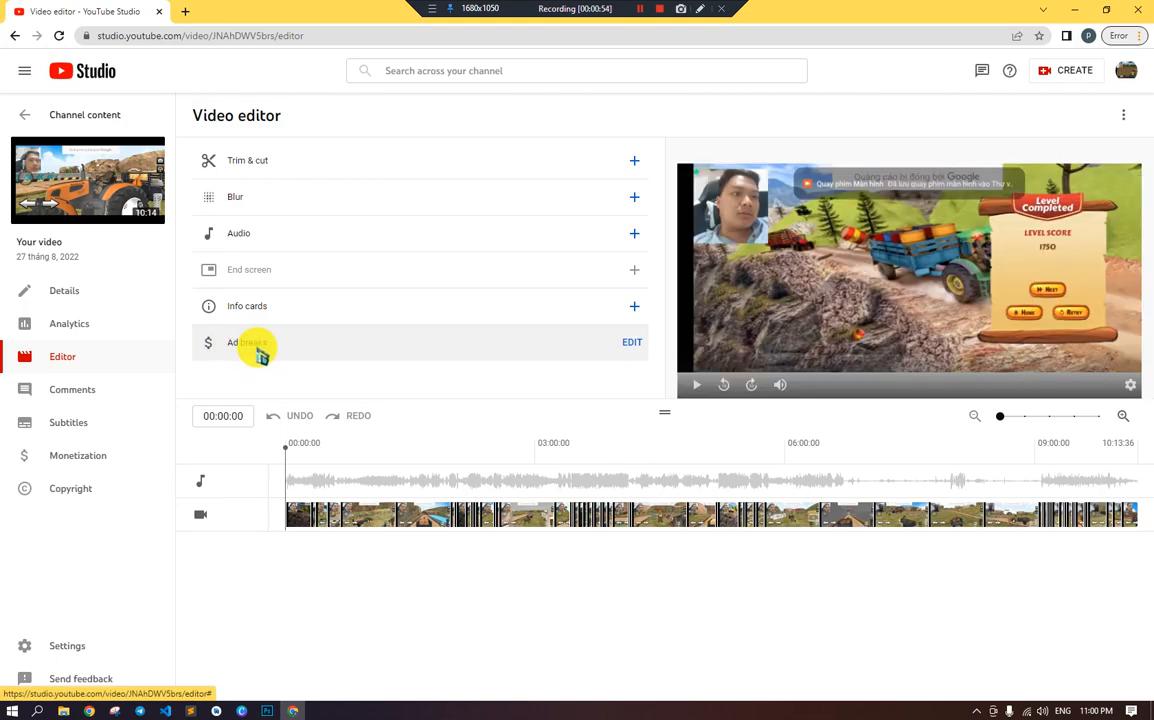
left_click(634, 345)
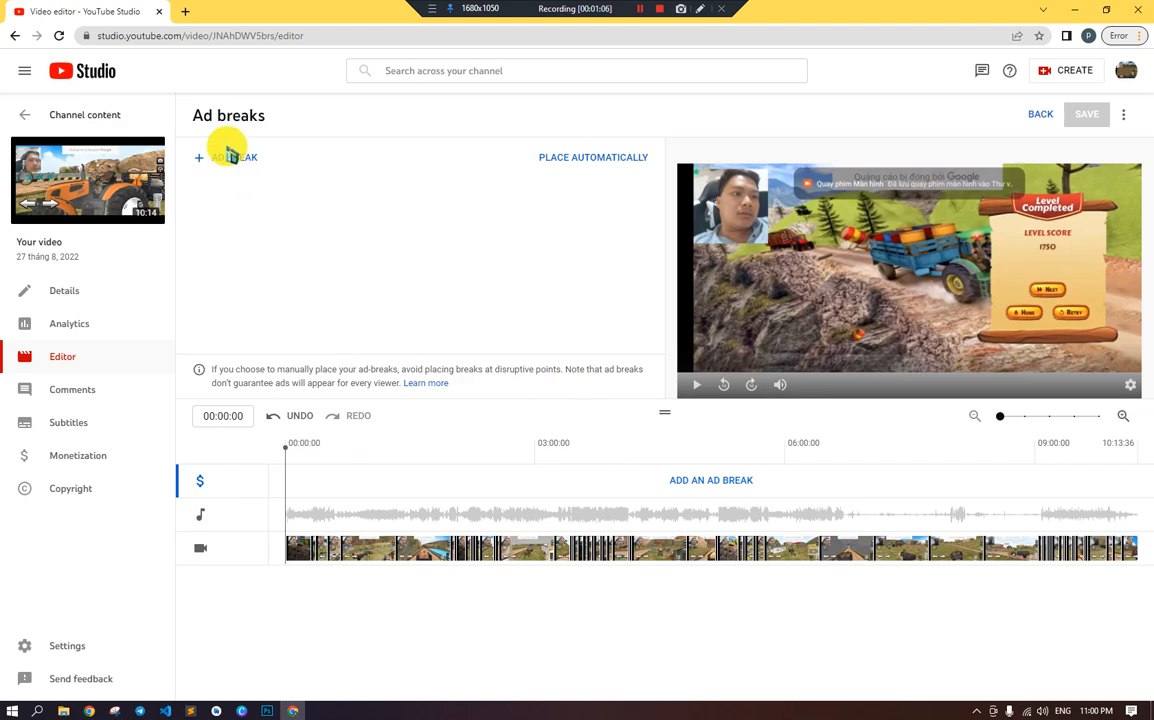
Add ad breaks at the video's start, at 03:00:01 and at 06:00:03.
left_click(695, 485)
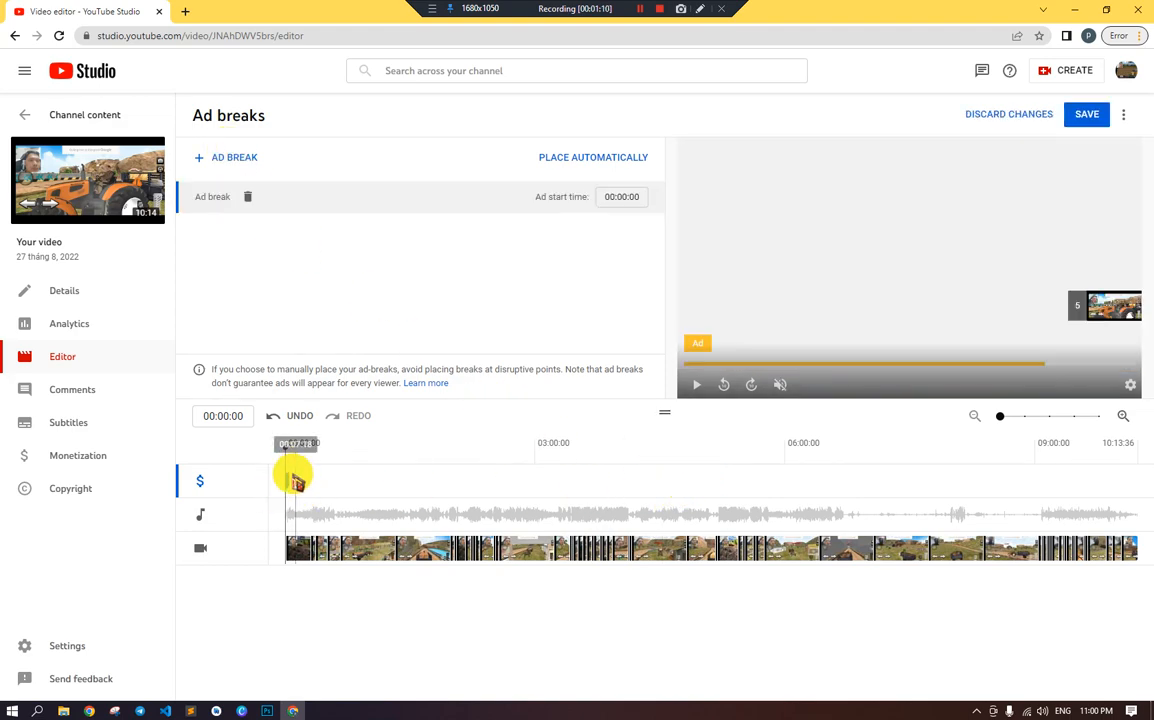
left_click_drag(296, 480, 539, 466)
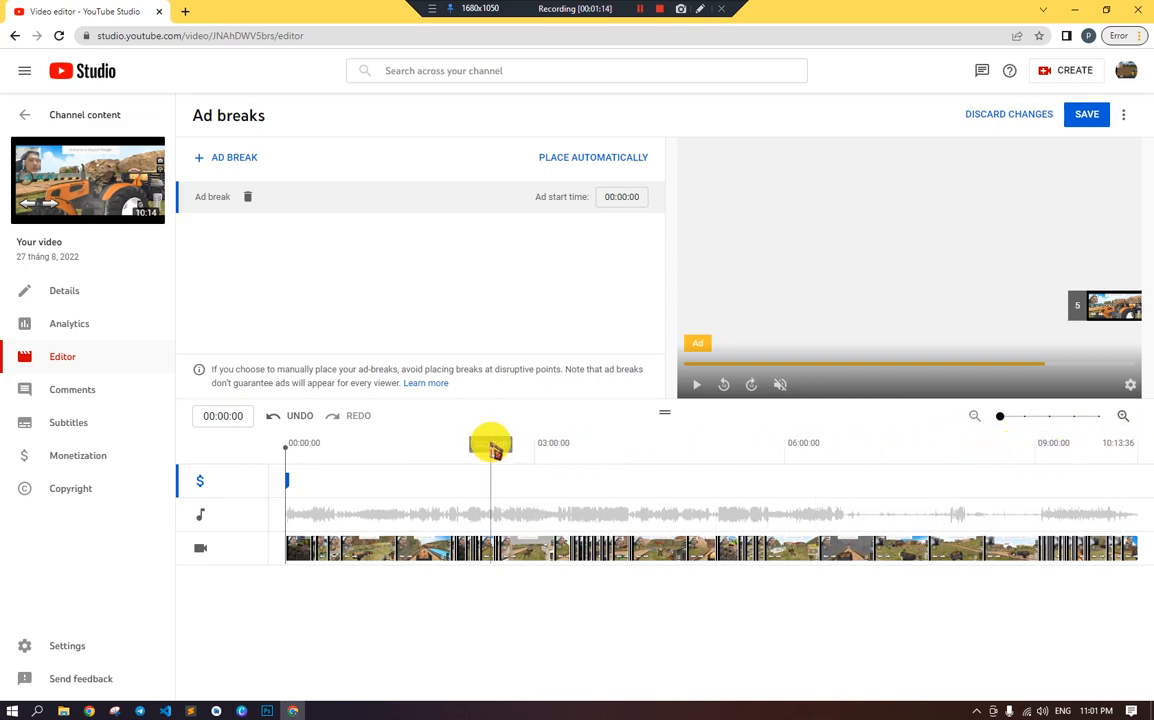
left_click(536, 442)
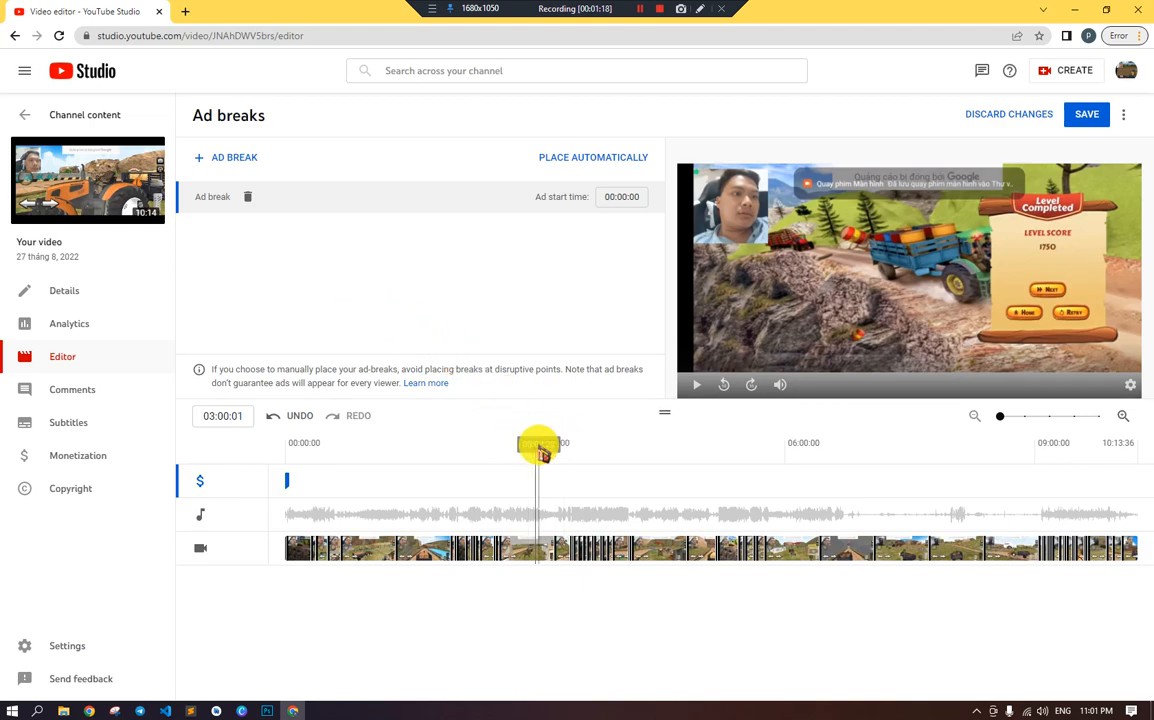
left_click(221, 160)
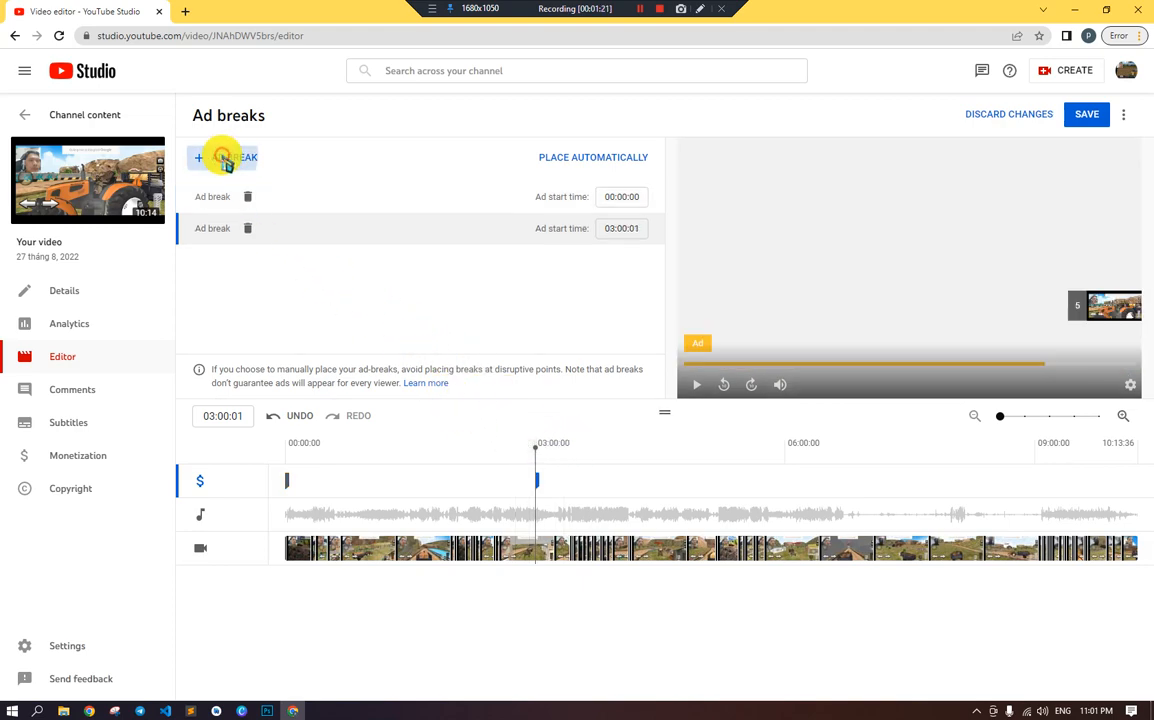
left_click(787, 452)
left_click(221, 157)
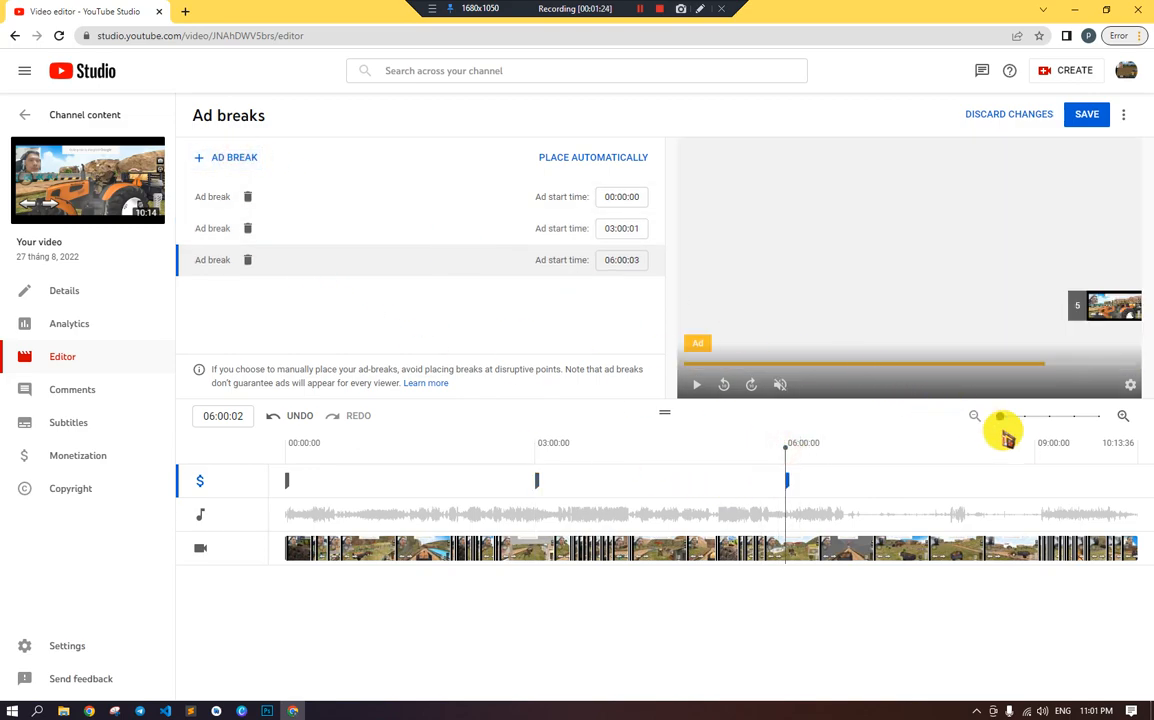
Add ad breaks at 09:00:27 and near the video's end at 10:12:37.
left_click(1036, 458)
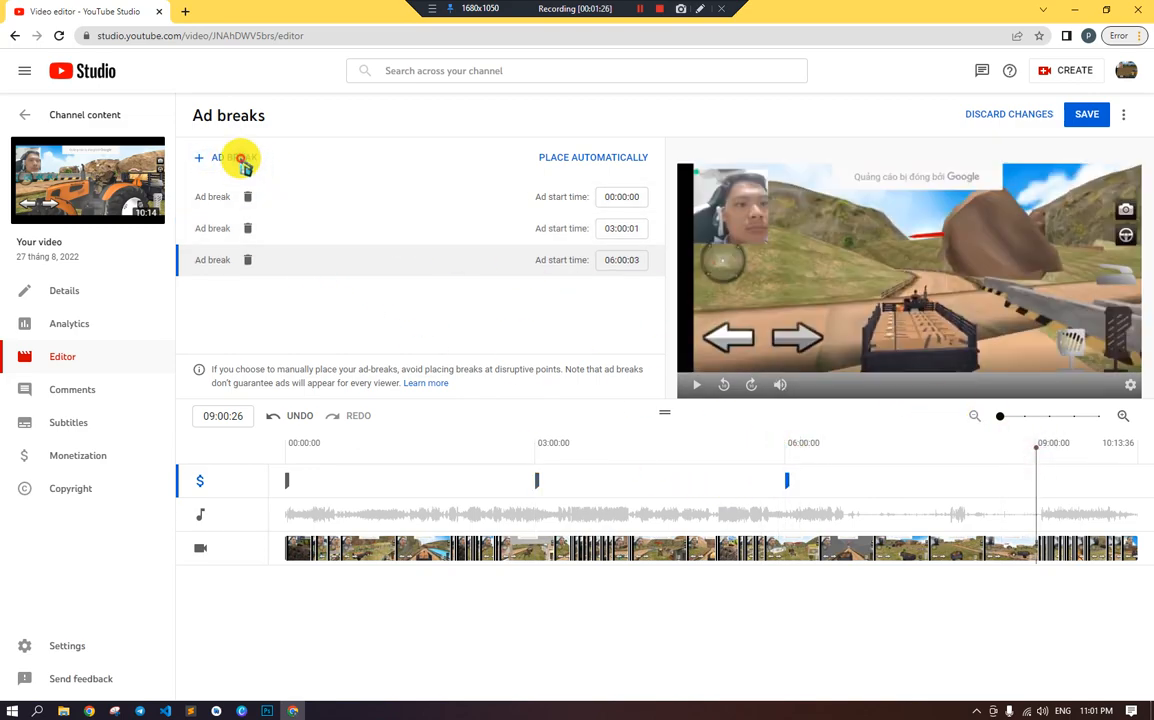
left_click(226, 157)
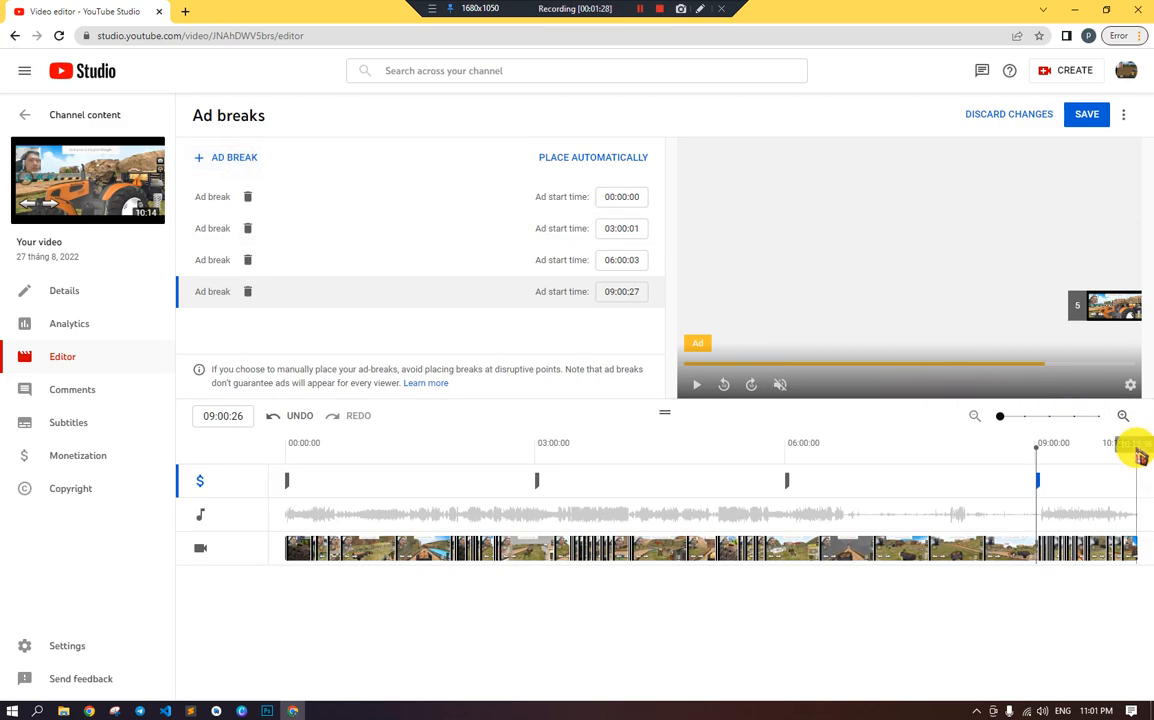
left_click(1138, 453)
left_click(221, 157)
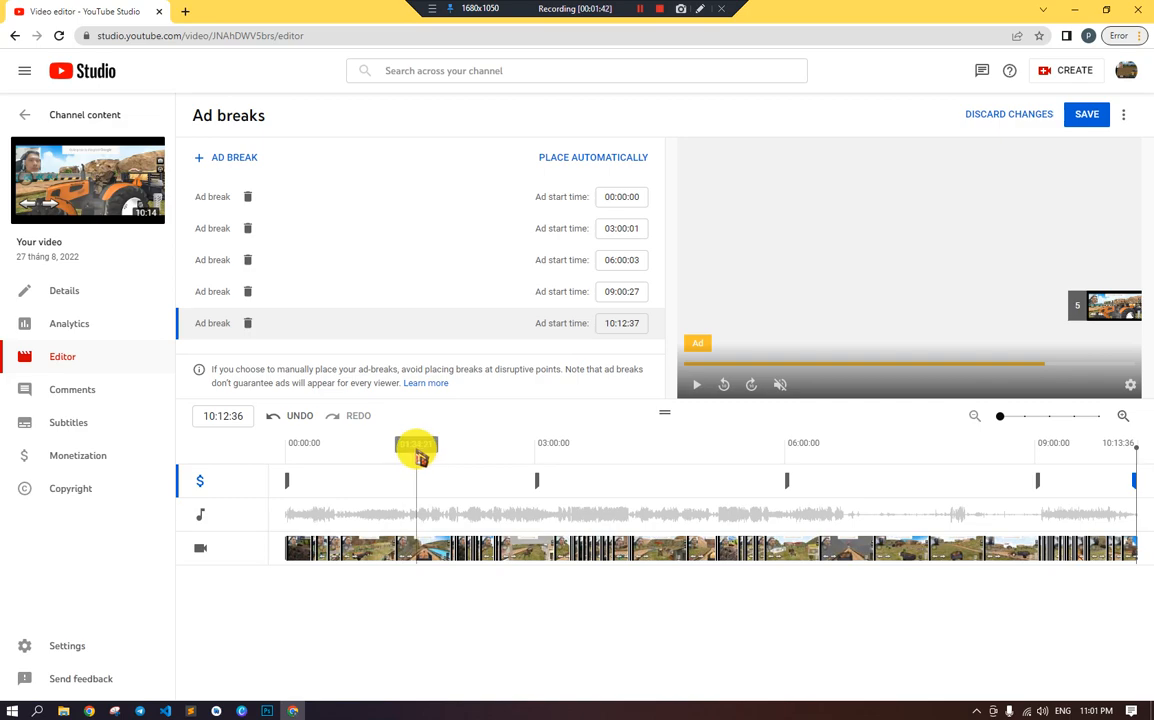
Fill the first three minutes with extra ad breaks at 01:26:02, 00:41:02 and 02:15:24.
left_click(405, 450)
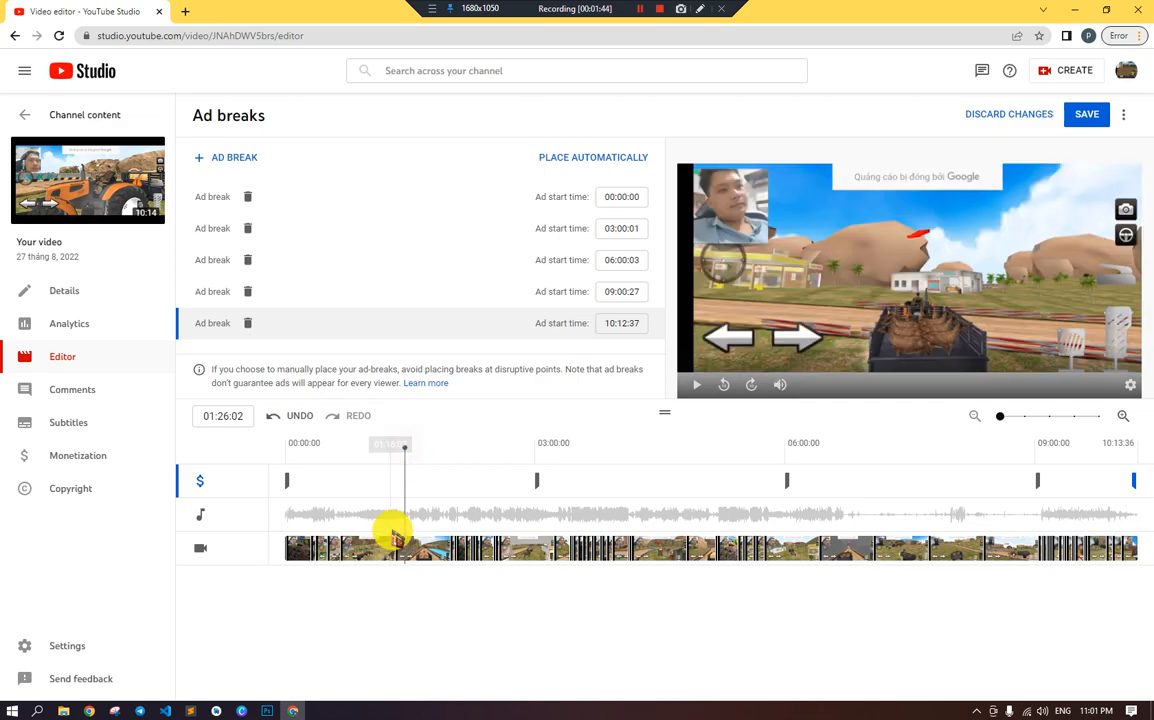
left_click(230, 157)
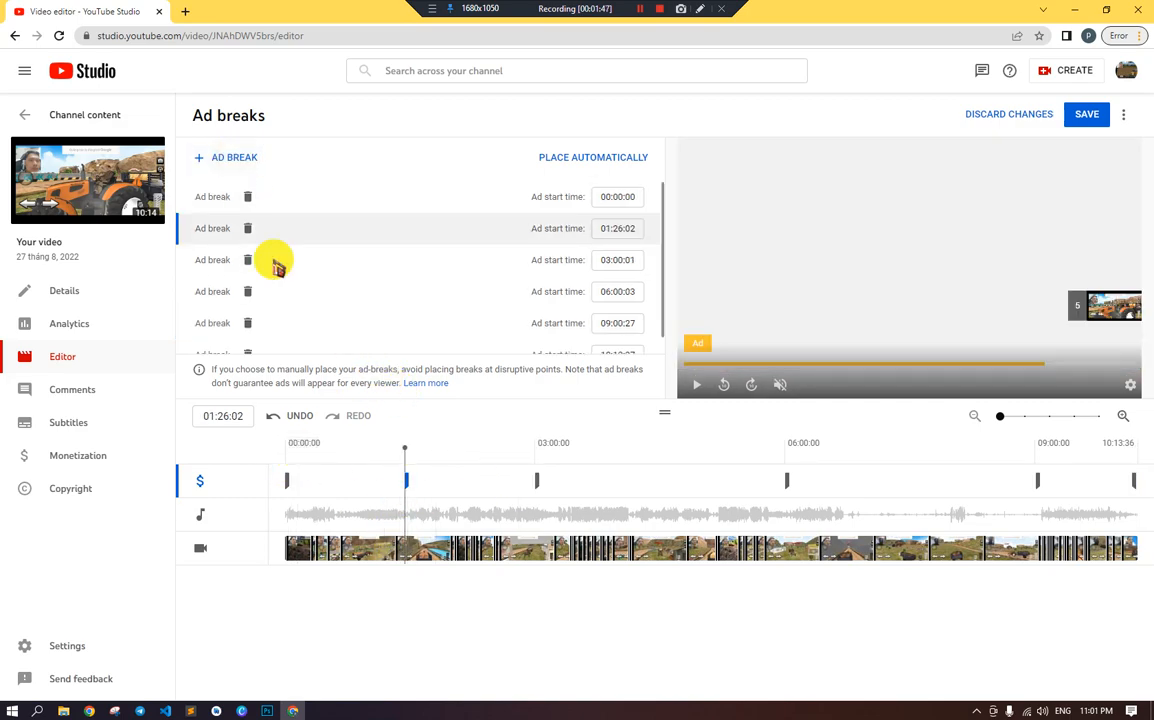
left_click(343, 450)
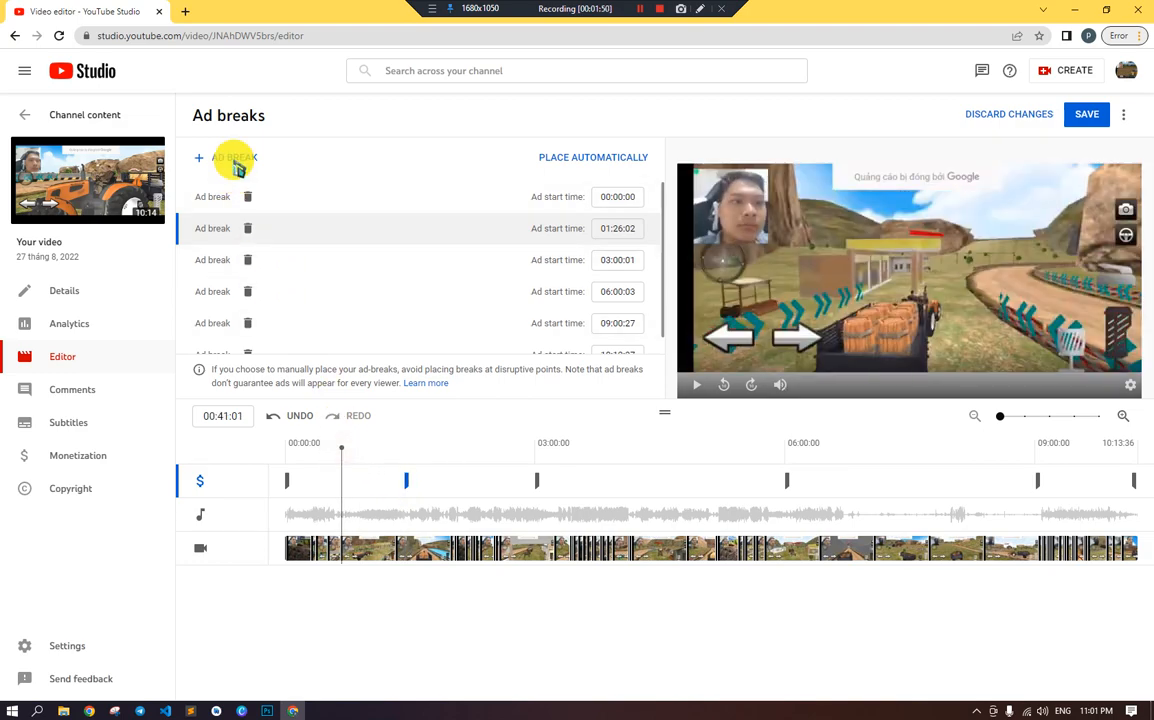
left_click(232, 158)
left_click(479, 450)
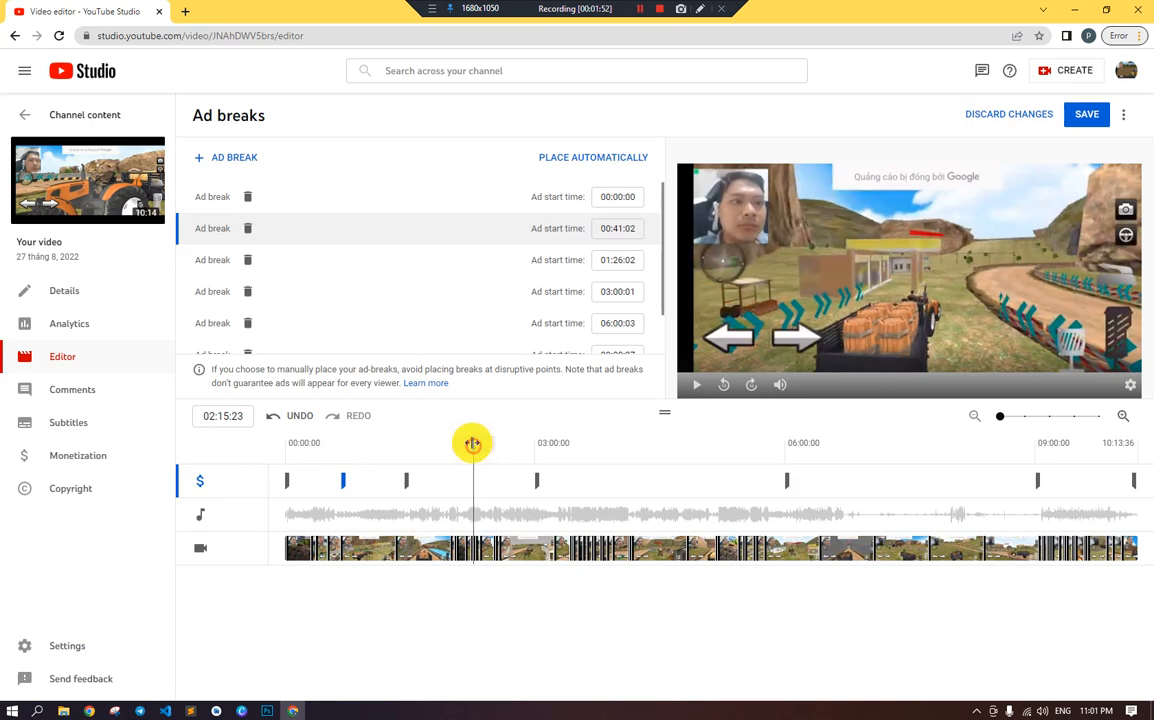
left_click(250, 158)
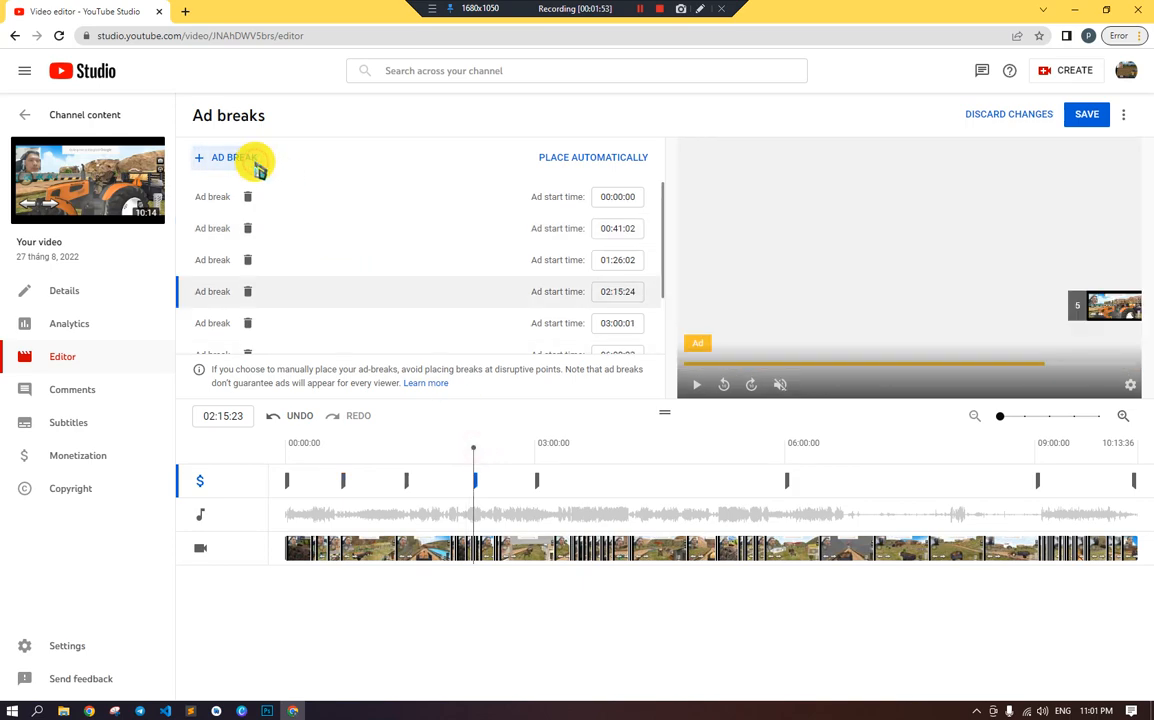
Add ad breaks between the three- and six-minute marks at about 04:29:02, 03:43:02 and 05:11:27.
left_click(661, 450)
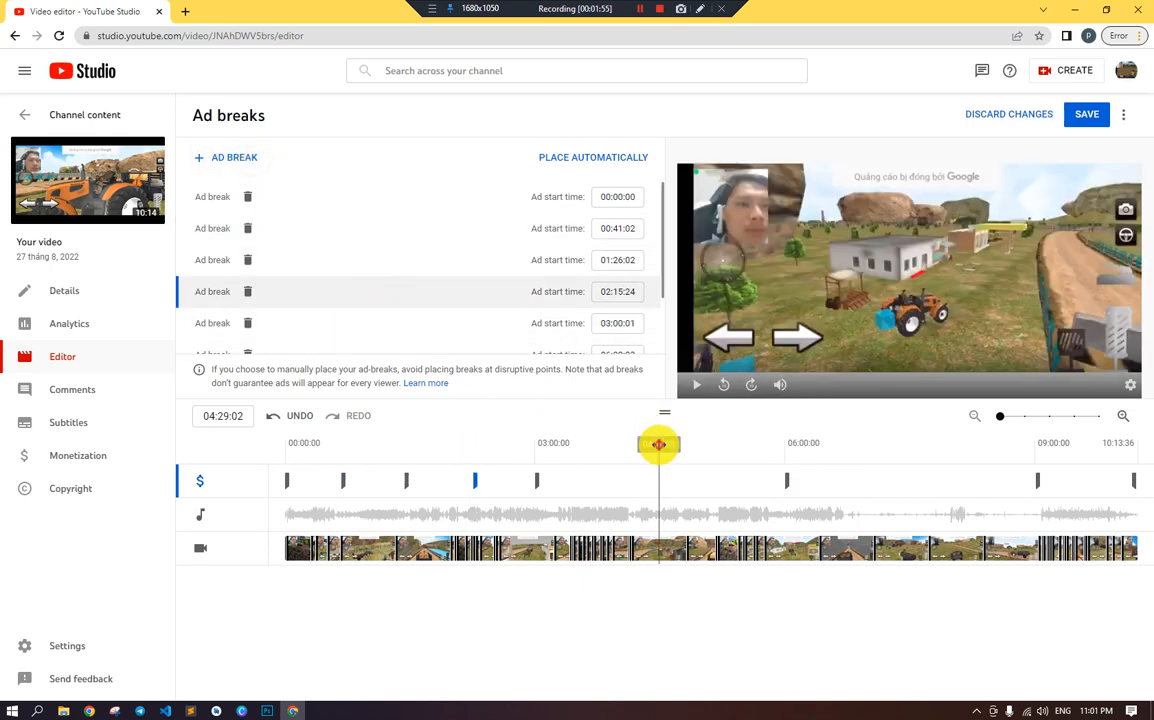
left_click(246, 160)
left_click(595, 445)
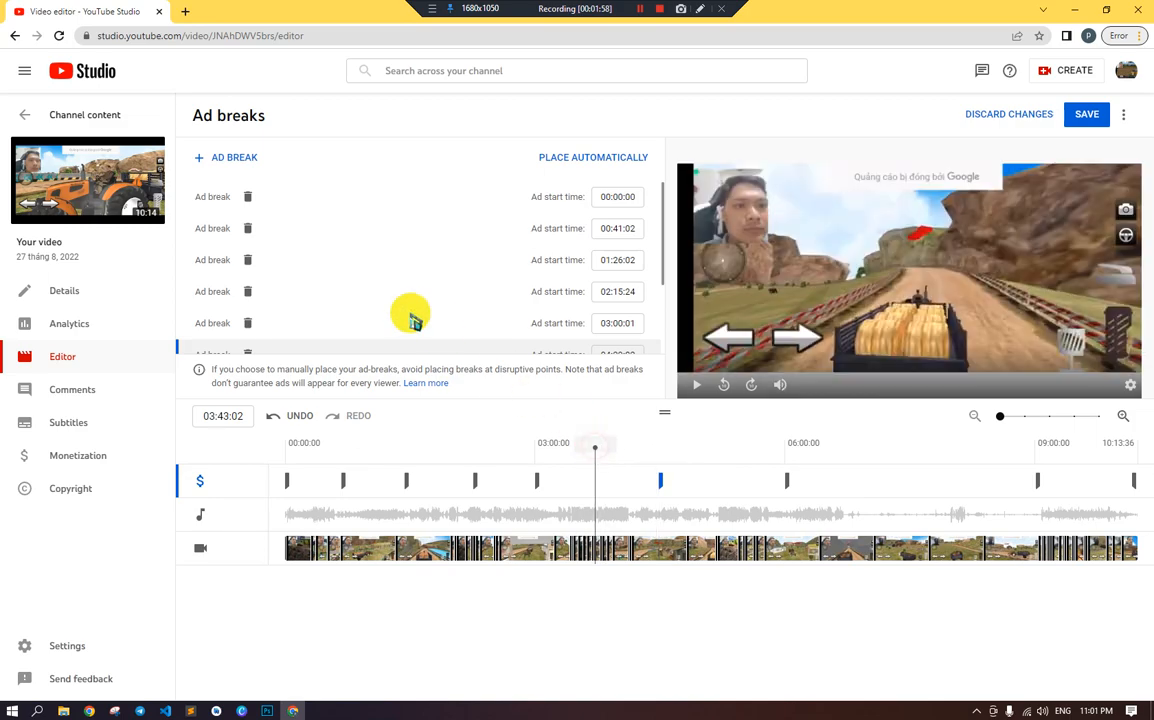
left_click(255, 157)
left_click(721, 443)
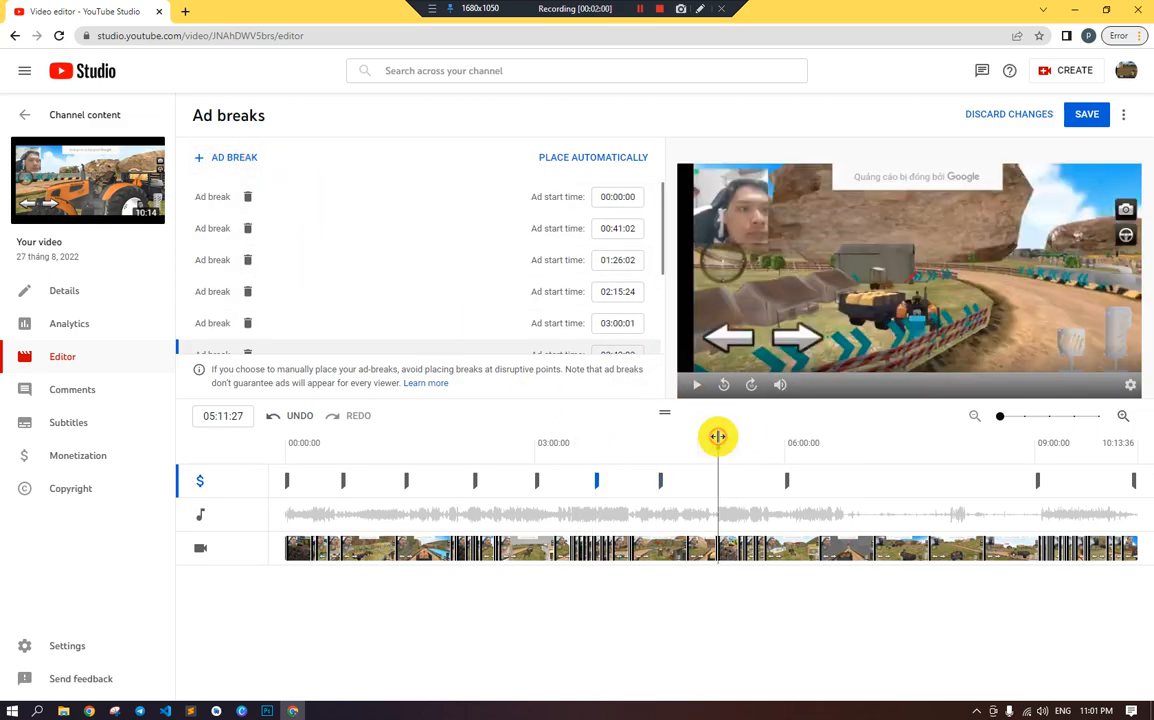
left_click(258, 157)
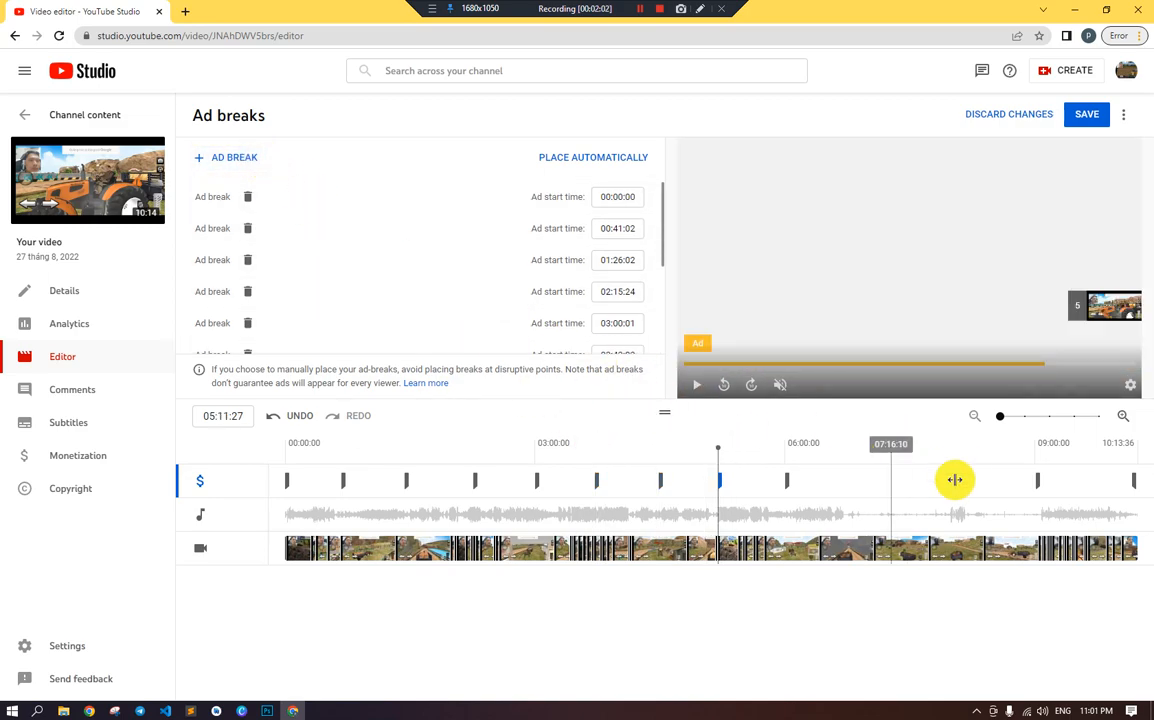
Add ad breaks between the six- and nine-minute marks at about 07:28:04, 06:43:03 and 08:15:03.
left_click(907, 446)
left_click(227, 157)
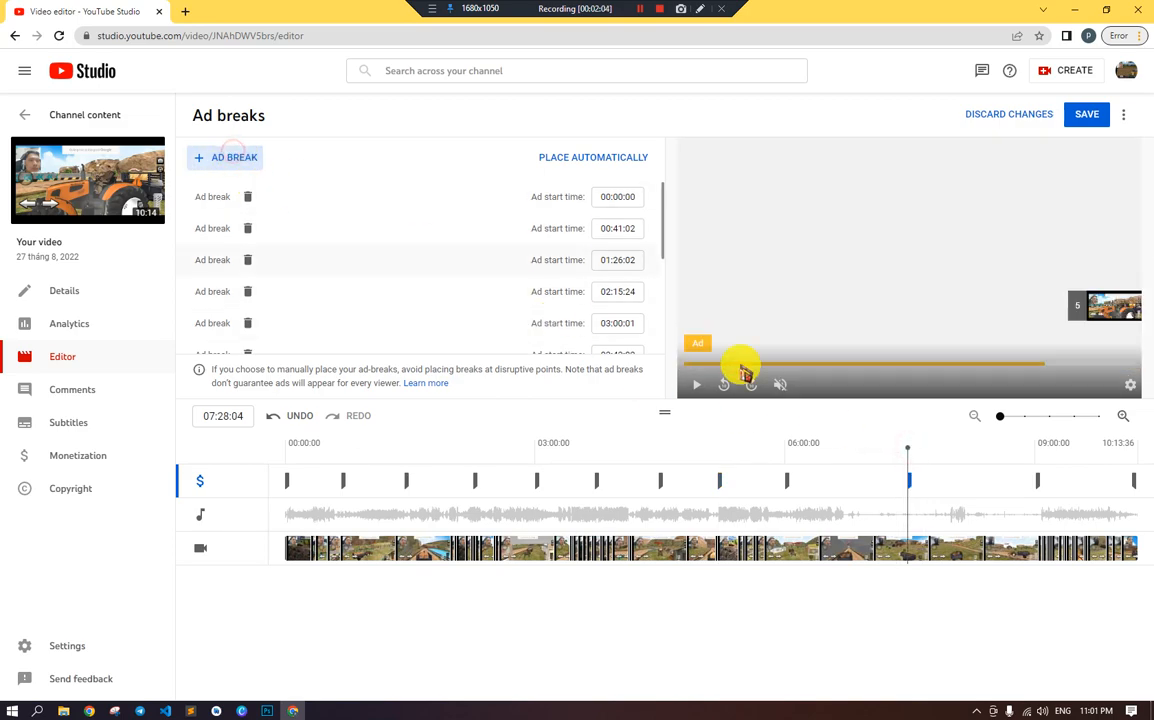
left_click(844, 446)
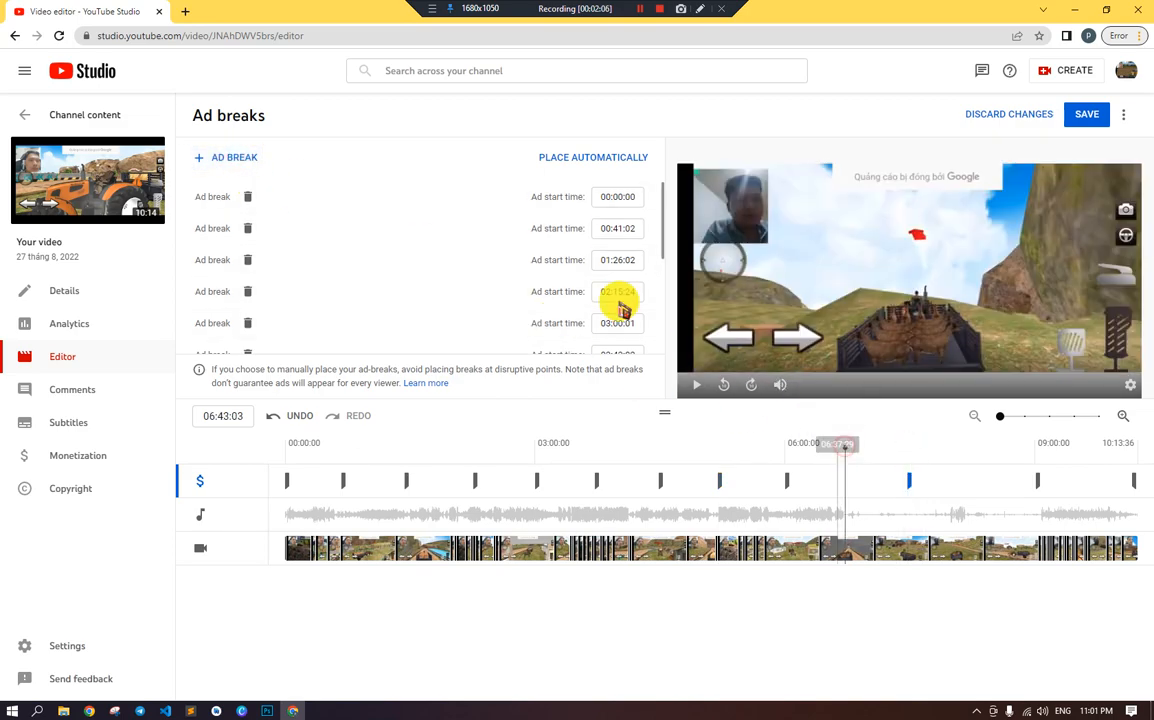
left_click(256, 157)
left_click(972, 445)
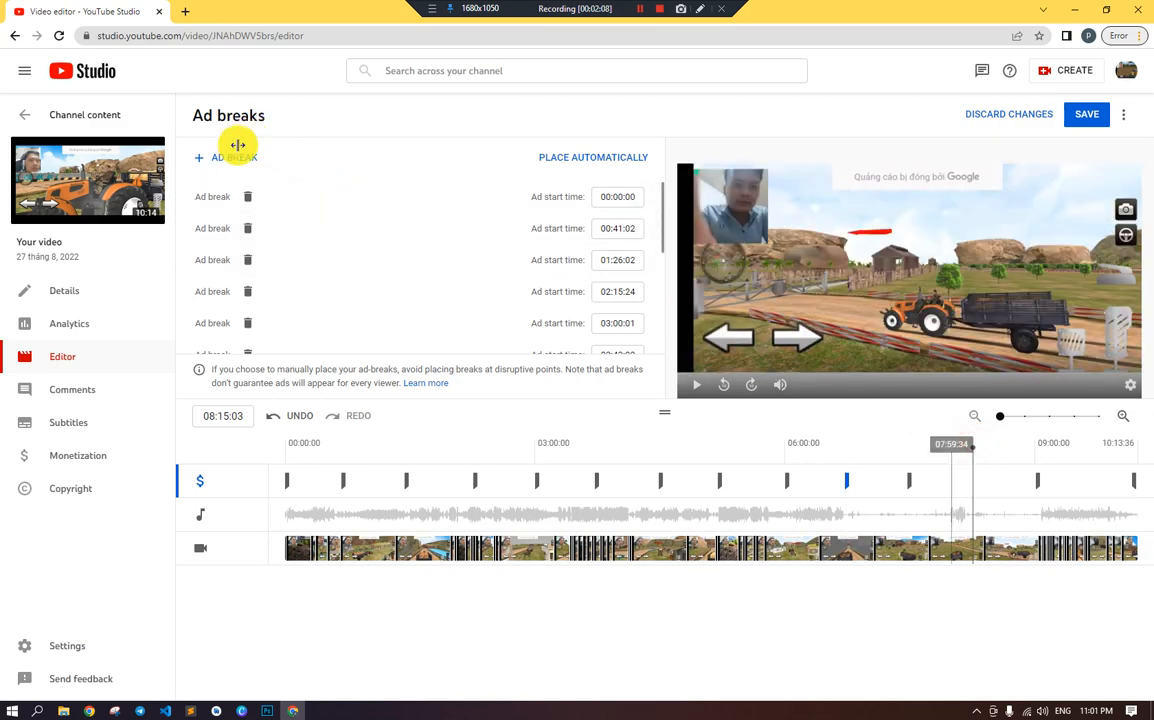
left_click(232, 157)
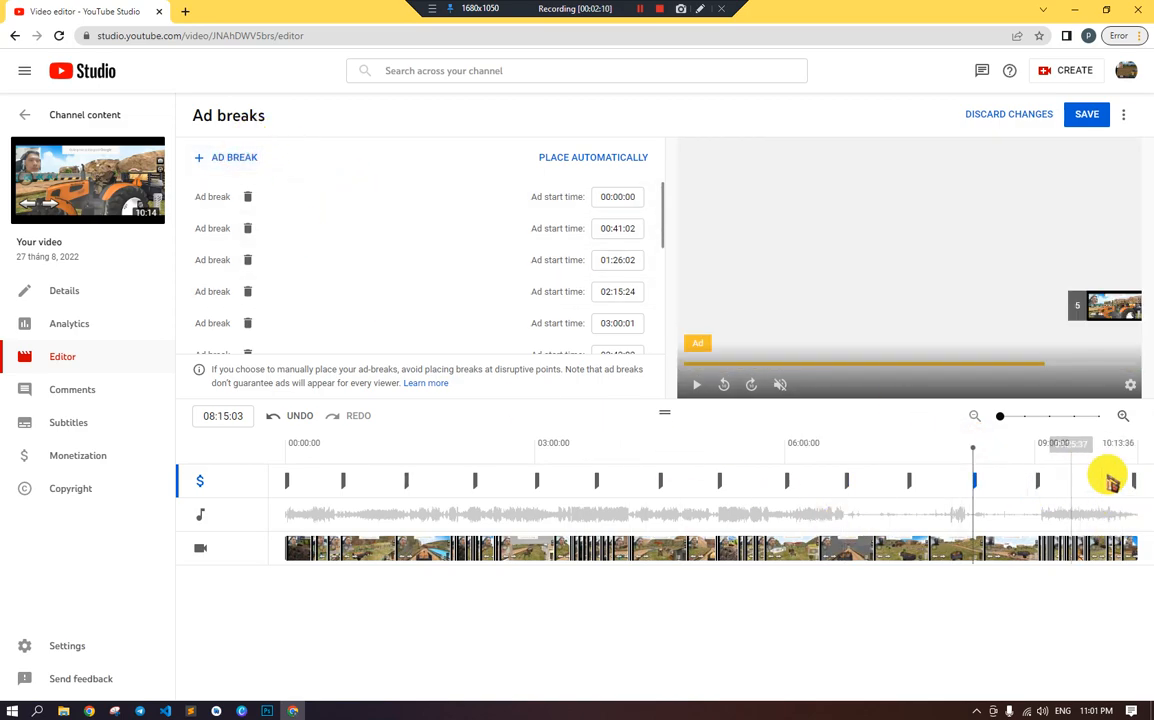
Add a final ad break at about 09:35:31 and save the ad breaks.
left_click(1086, 450)
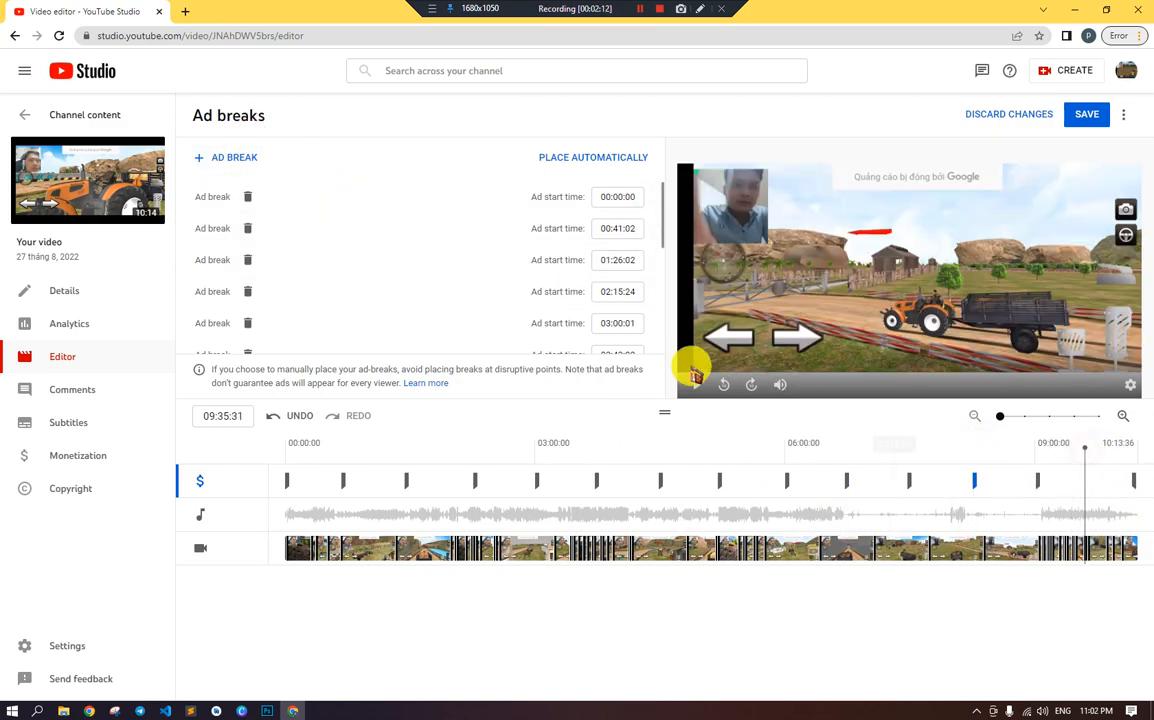
left_click(232, 157)
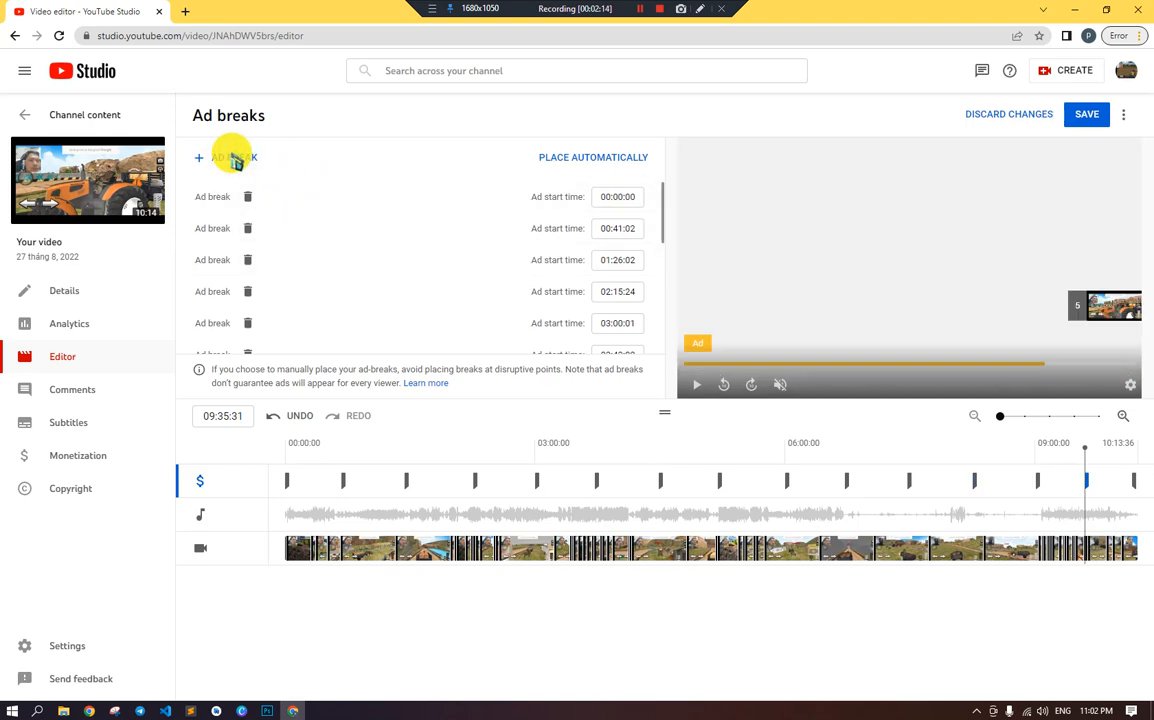
left_click(1076, 116)
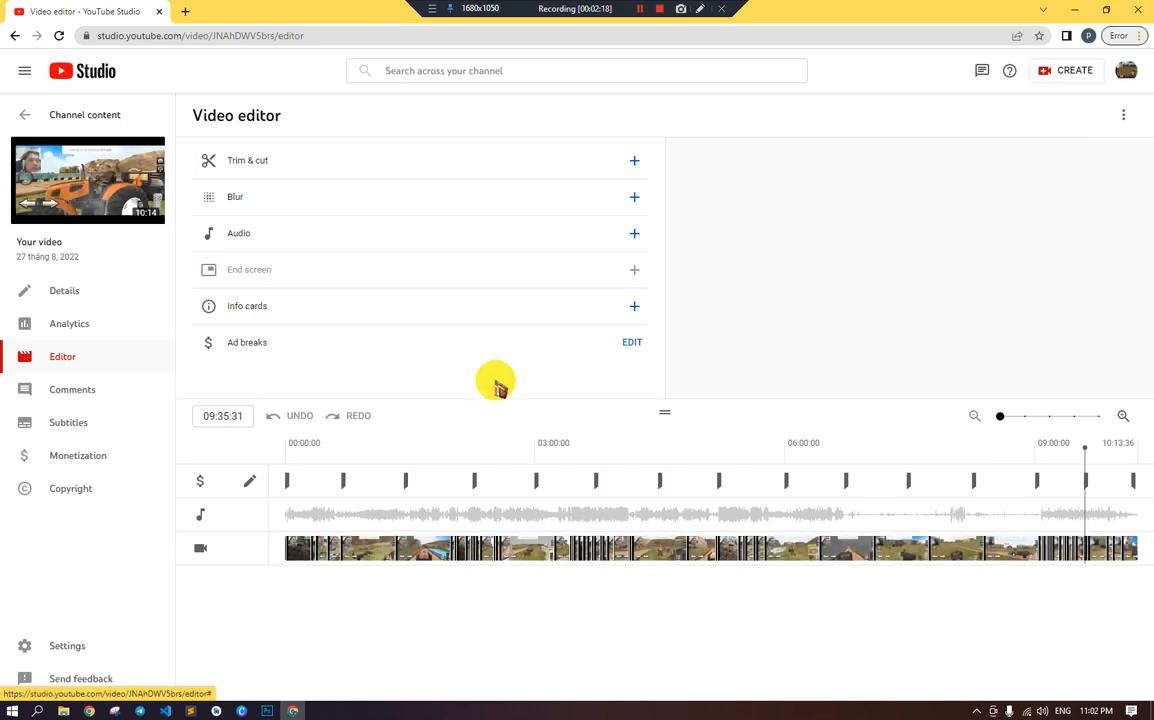
Return to the channel's video list and open the 11:03 tractor video in the video editor.
left_click(24, 114)
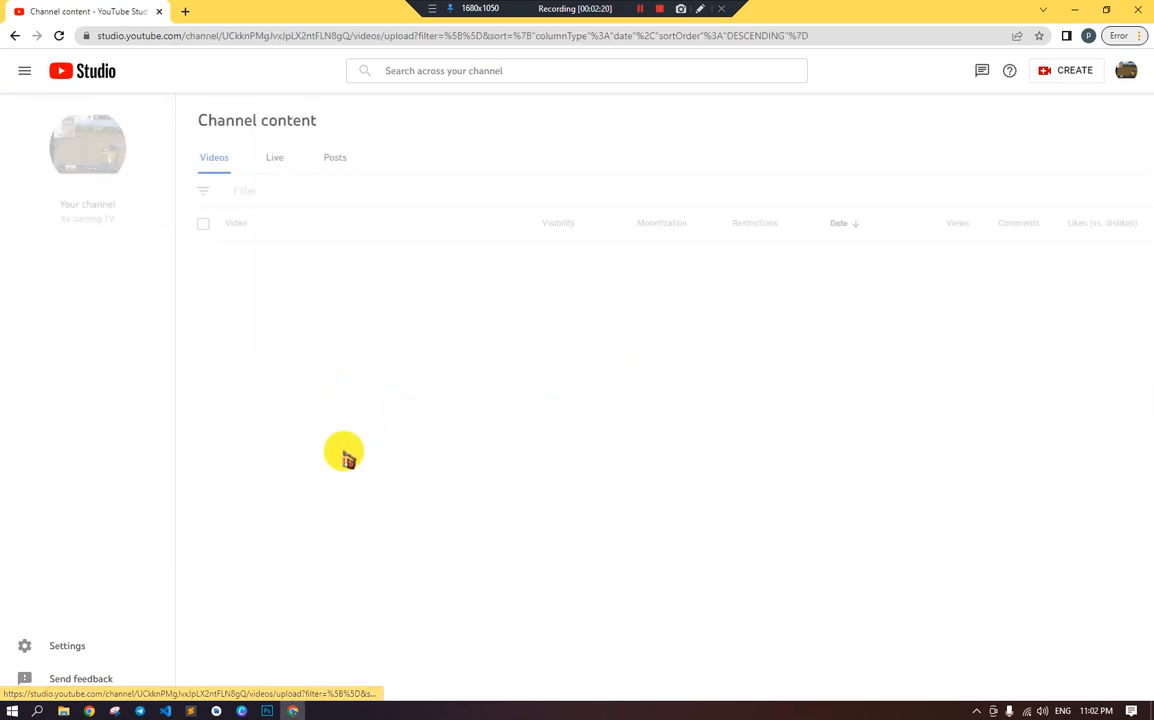
scroll(355, 520, "down", 2)
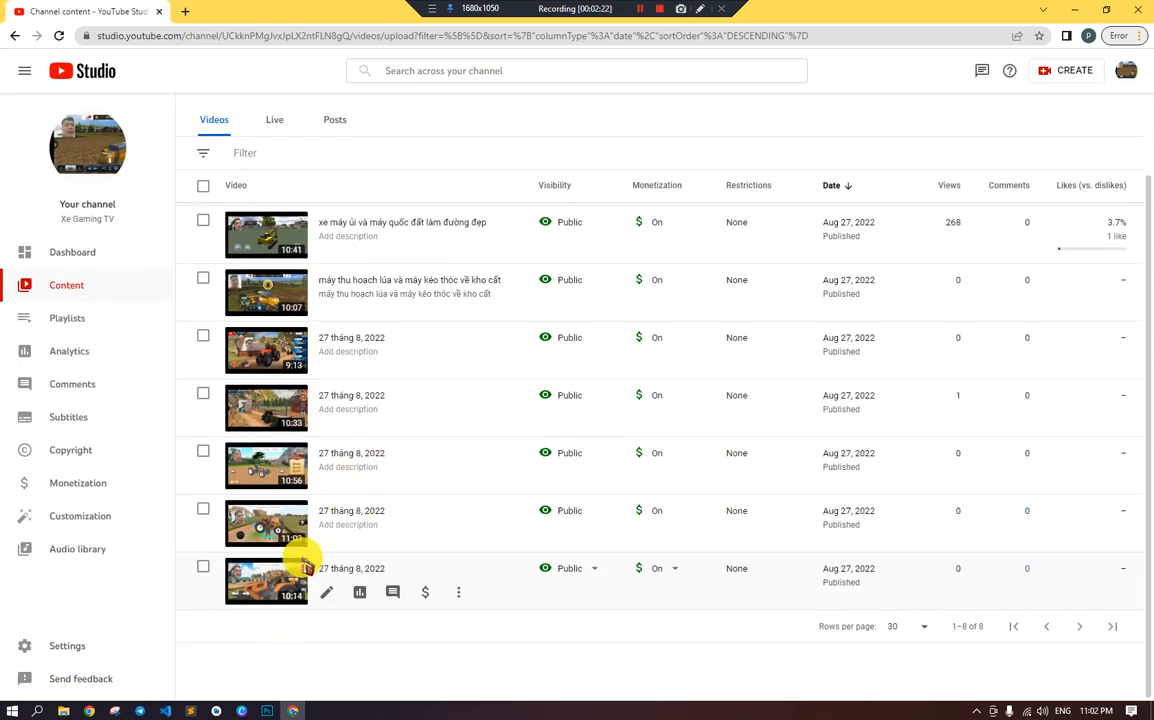
left_click(326, 536)
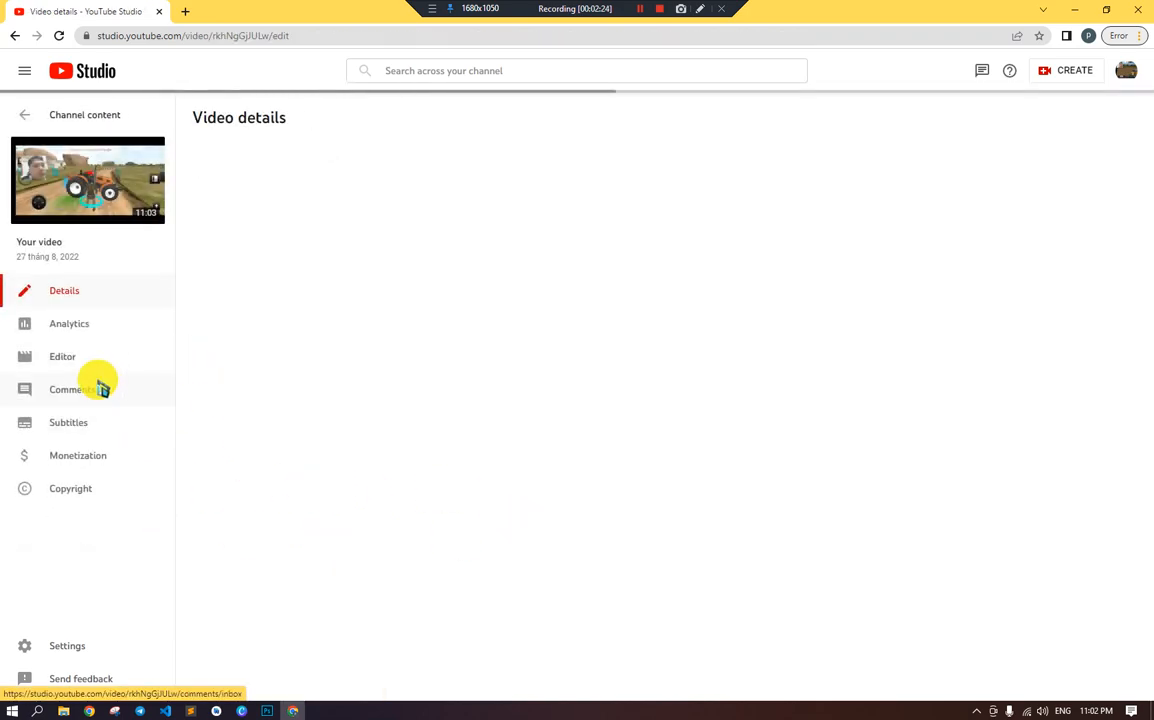
left_click(84, 360)
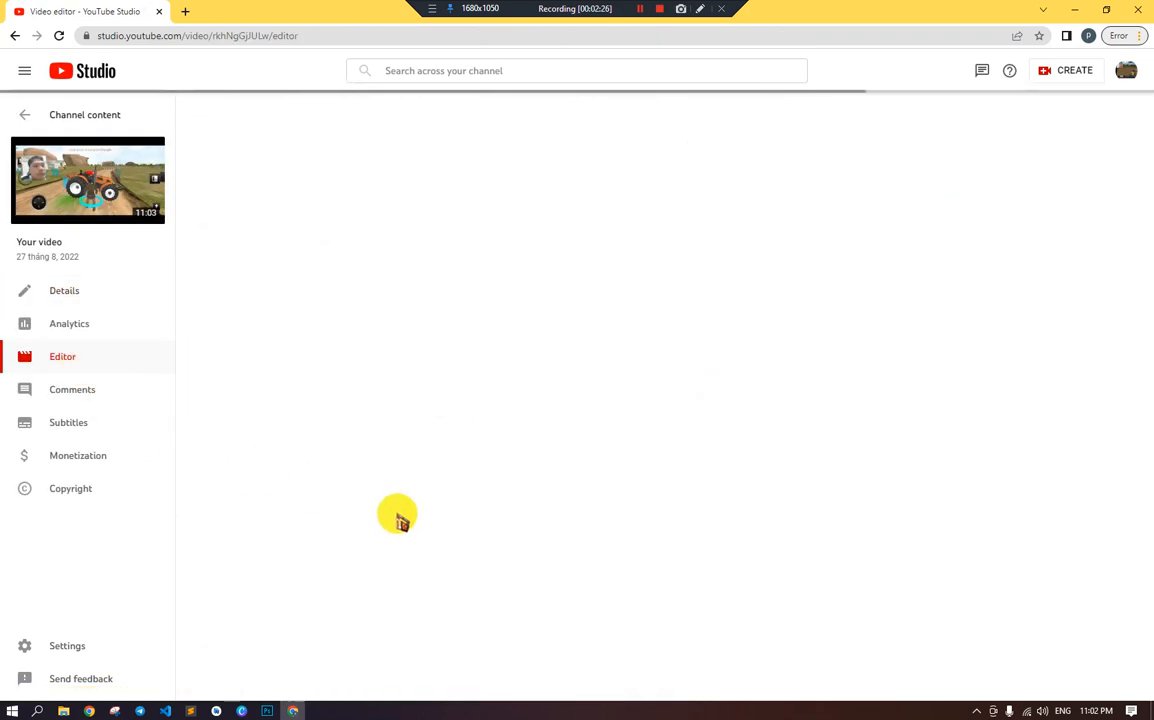
left_click(643, 549)
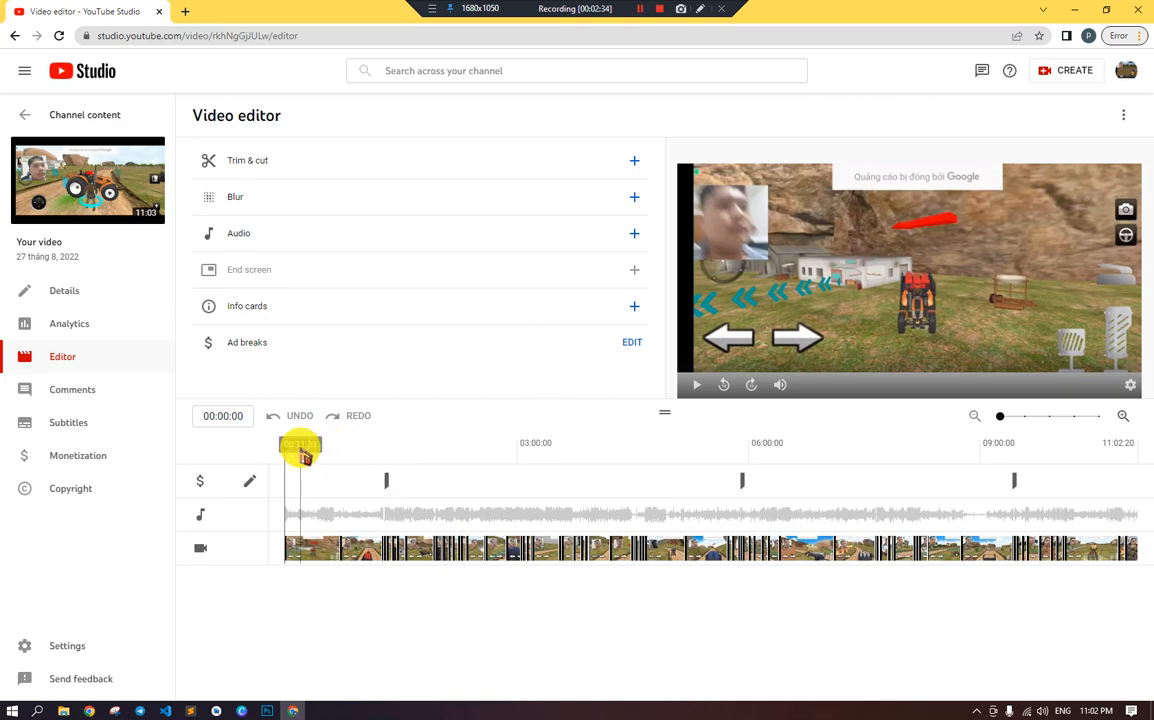
Edit the ad breaks and add new ones at 00:00:00, about 03:00:19, 00:37:41 and 02:11:14.
left_click(627, 343)
left_click(238, 157)
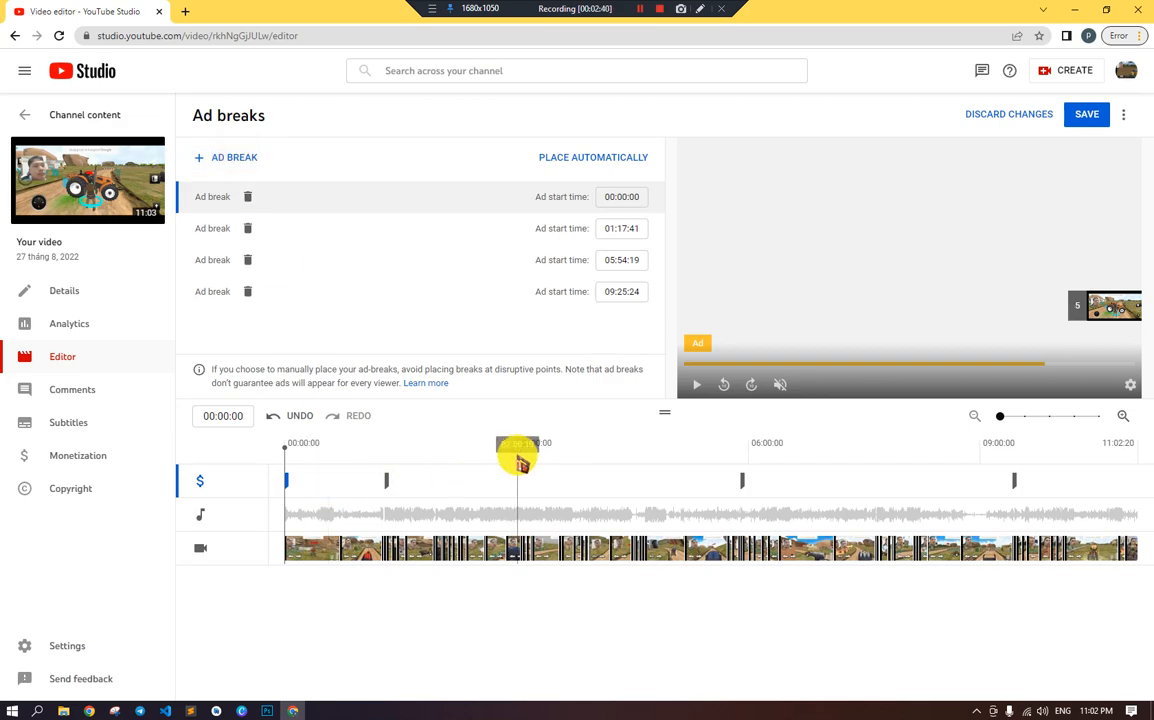
left_click(521, 462)
left_click(234, 157)
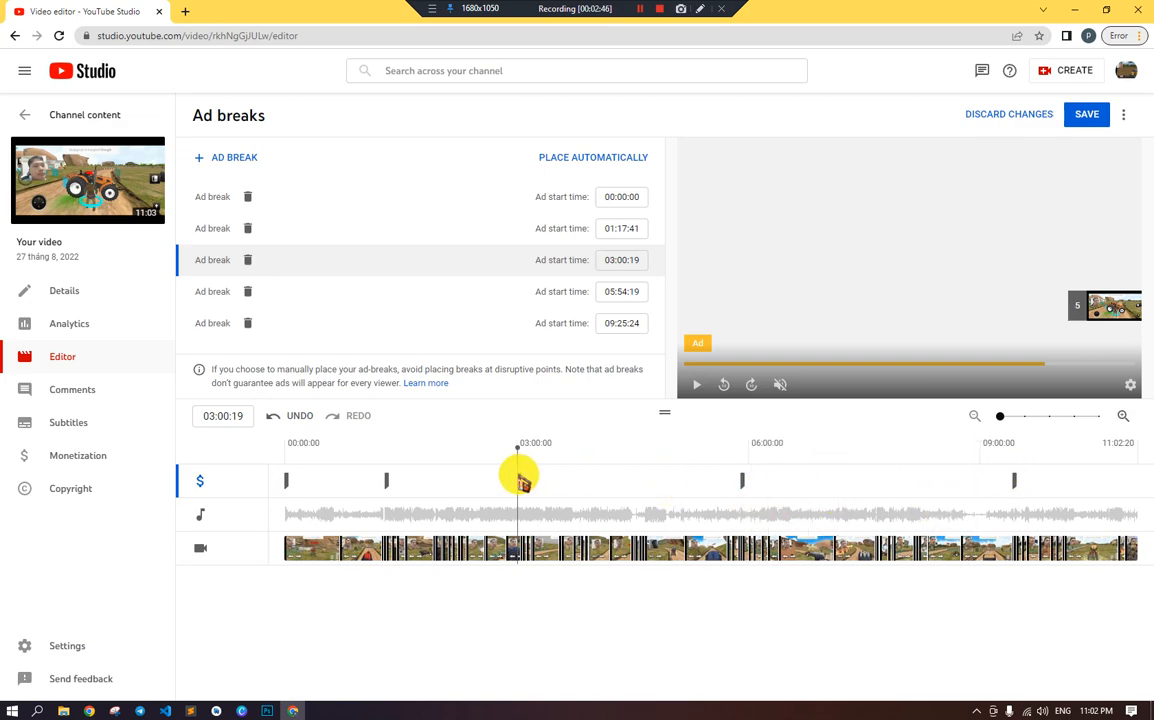
left_click(334, 443)
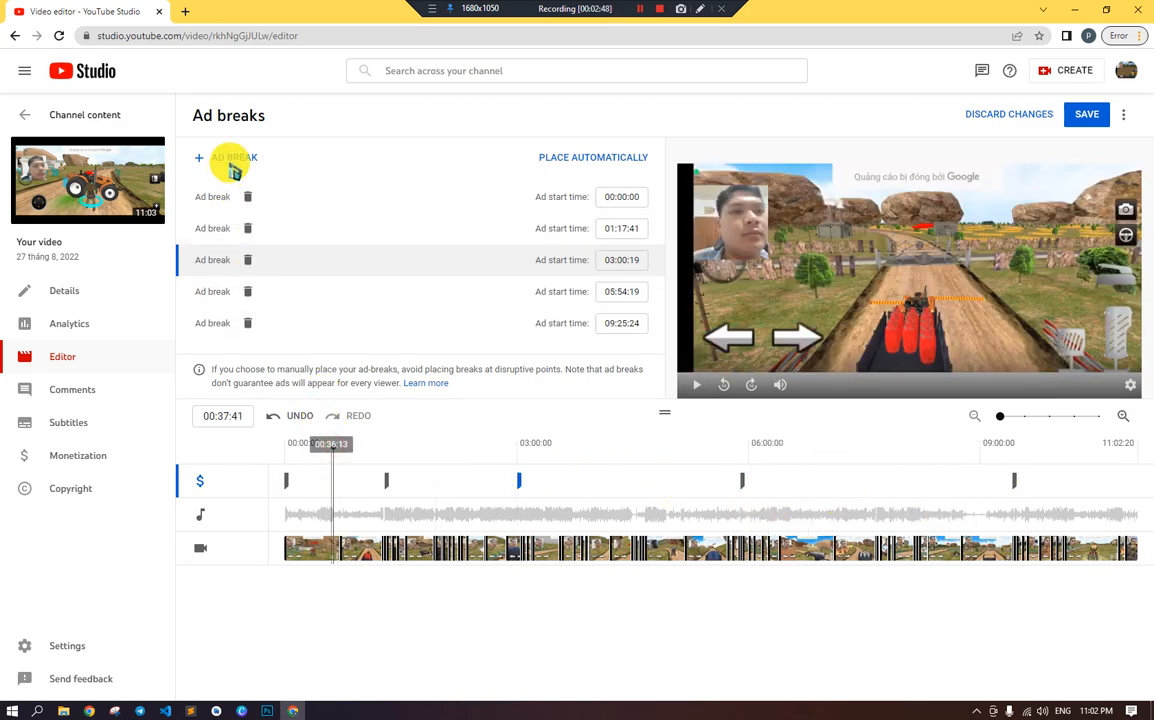
left_click(228, 158)
left_click(455, 445)
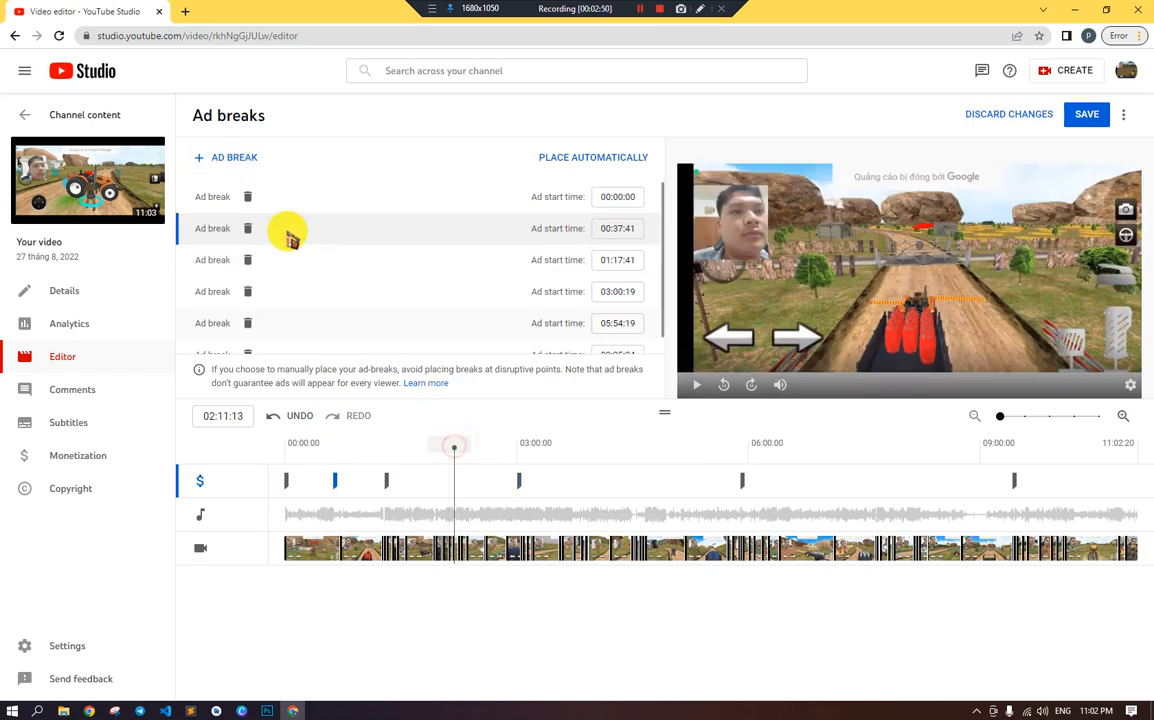
left_click(236, 158)
Add ad breaks between the three- and six-minute marks at about 04:25:13, 03:39:17 and 05:10:05.
left_click(627, 446)
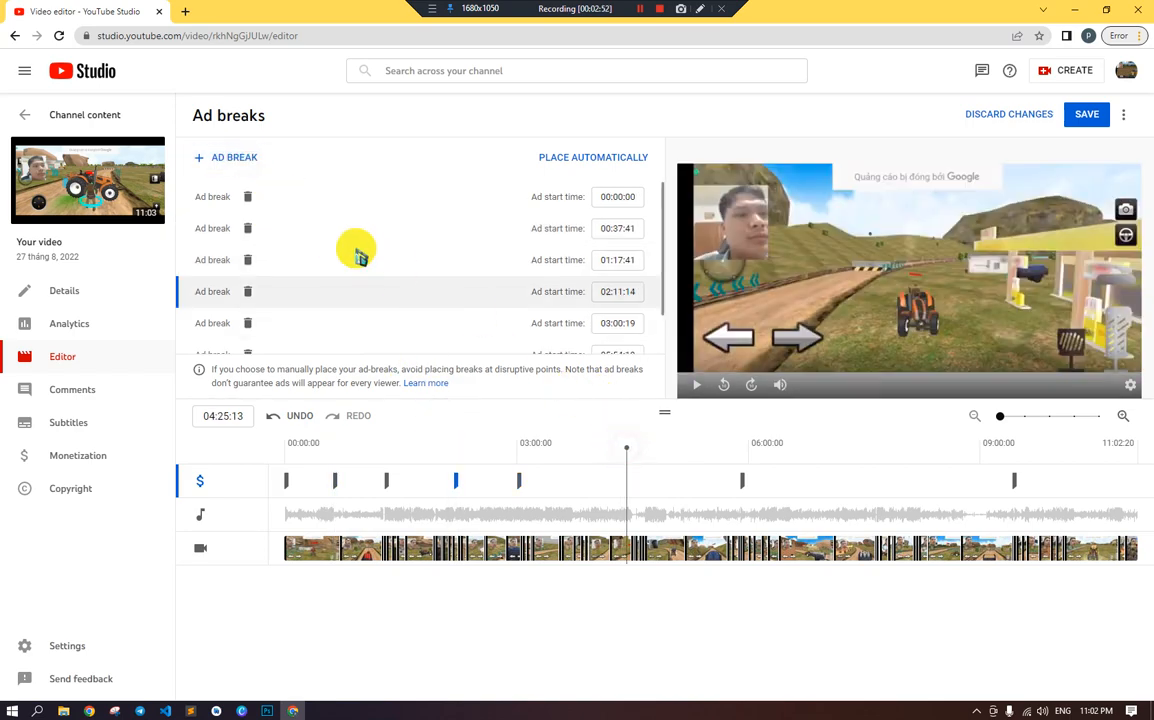
left_click(236, 158)
left_click(568, 450)
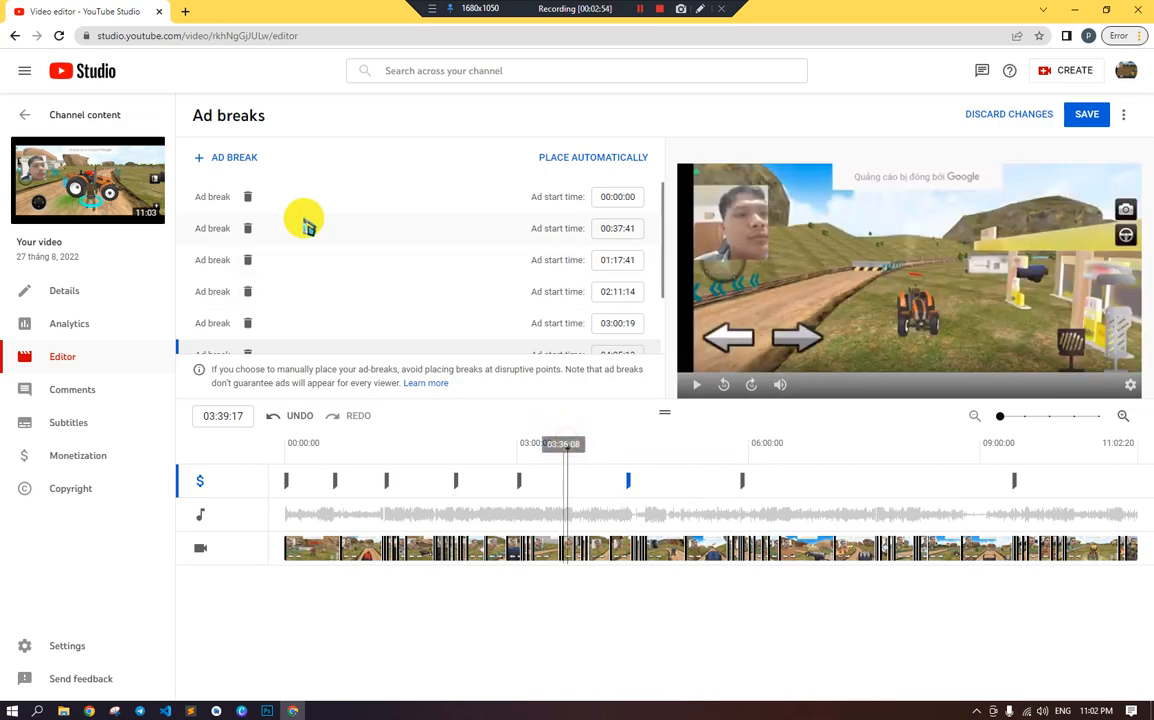
left_click(238, 158)
left_click(684, 446)
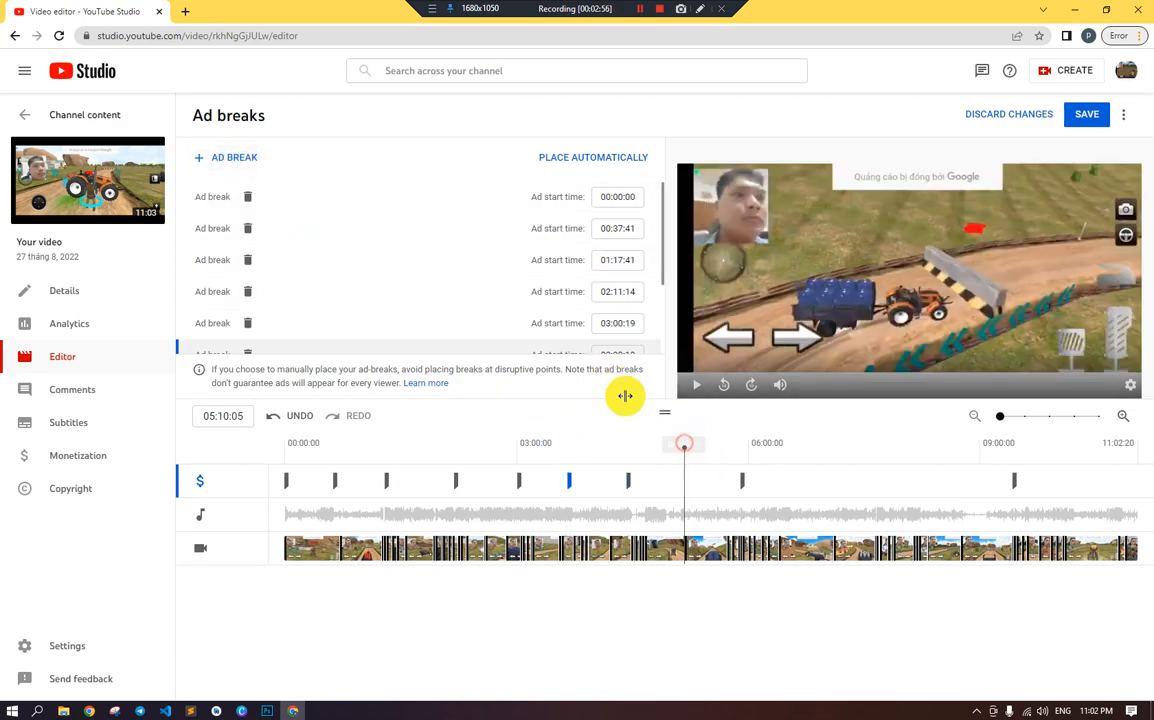
left_click(236, 158)
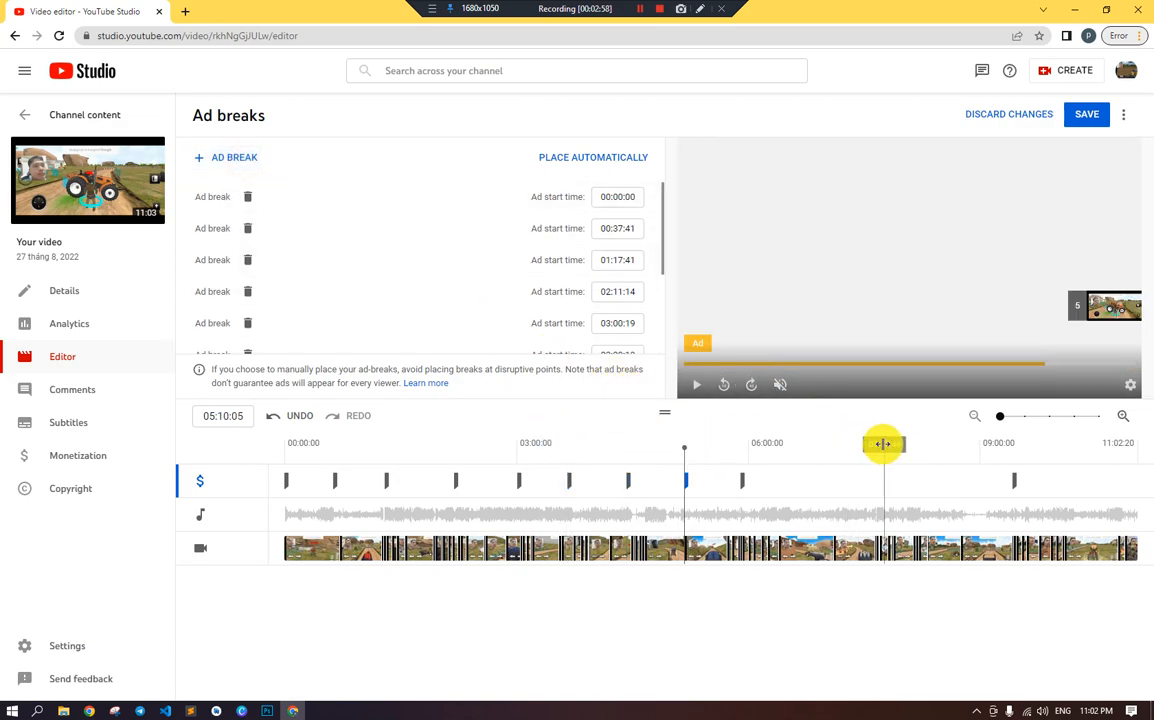
Add ad breaks between the six- and nine-minute marks at about 07:35:14, 06:44:03 and 08:28:32.
left_click(872, 444)
left_click(232, 157)
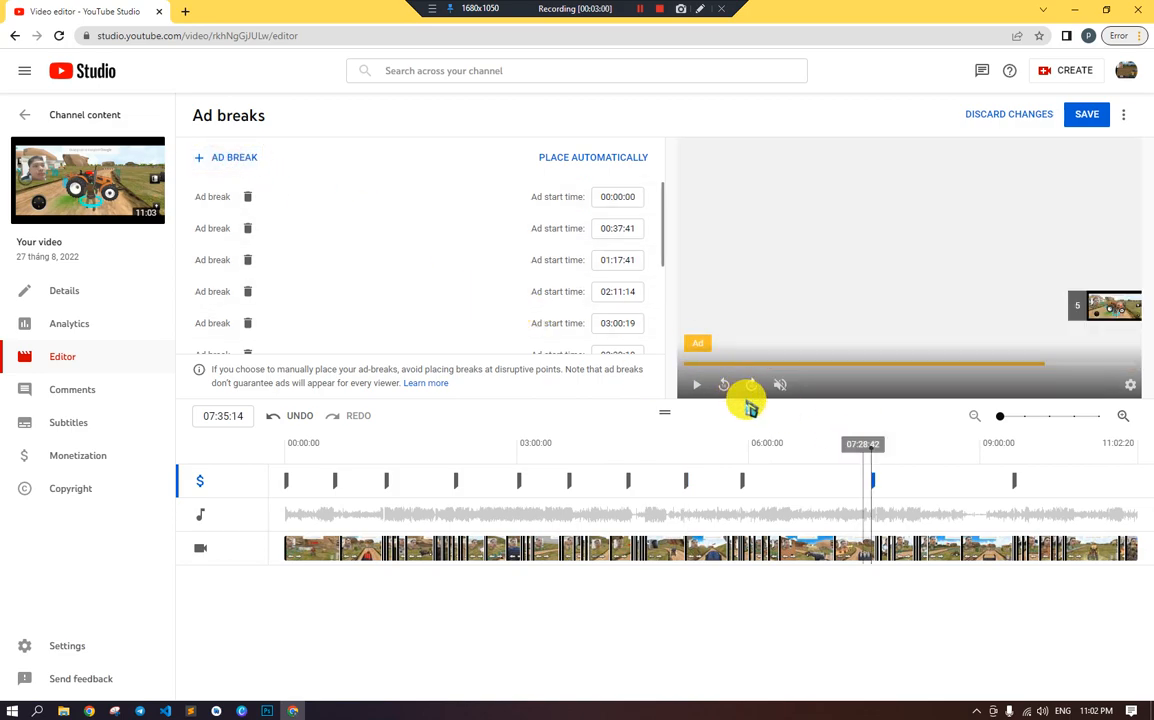
left_click(805, 442)
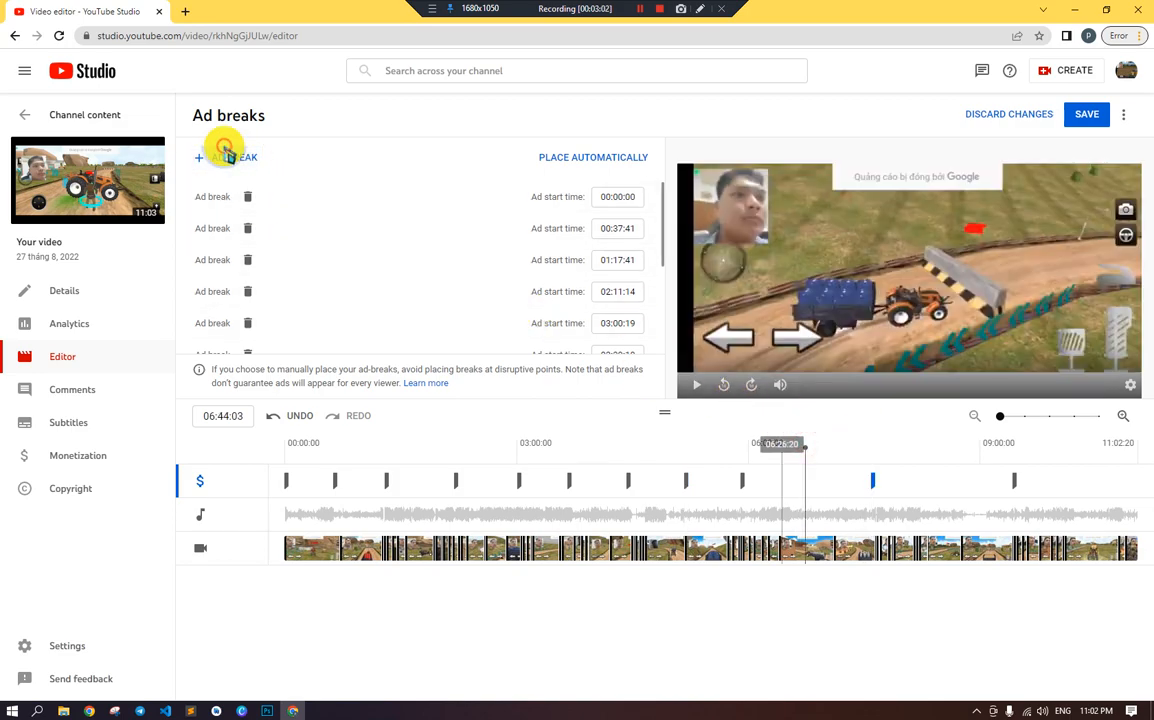
left_click(230, 157)
left_click(943, 440)
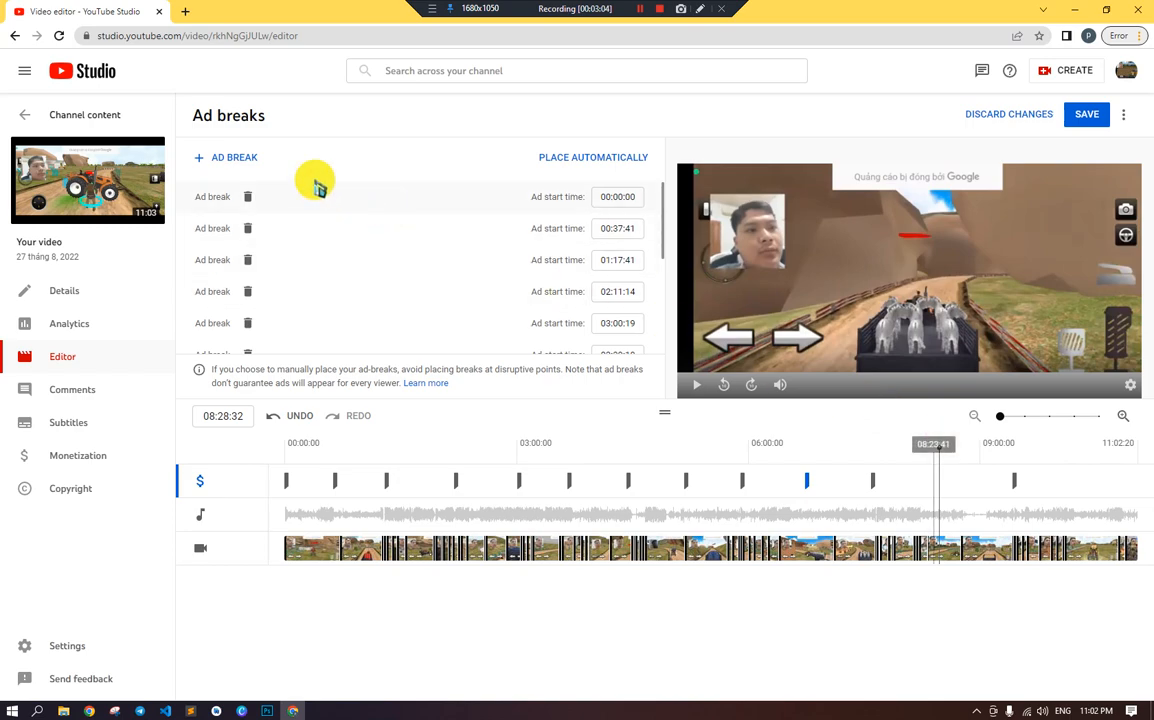
left_click(230, 157)
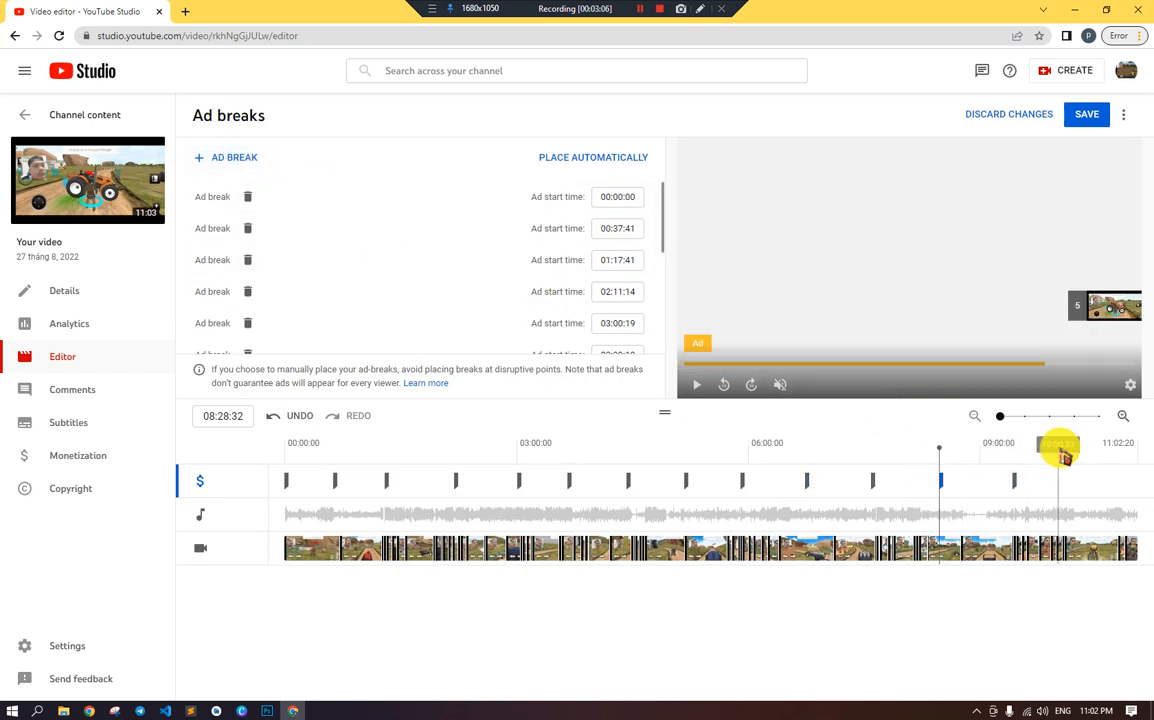
Add ad breaks at about 10:01:01, at the video's end and at about 10:30:18, and save the ad breaks.
left_click(1060, 452)
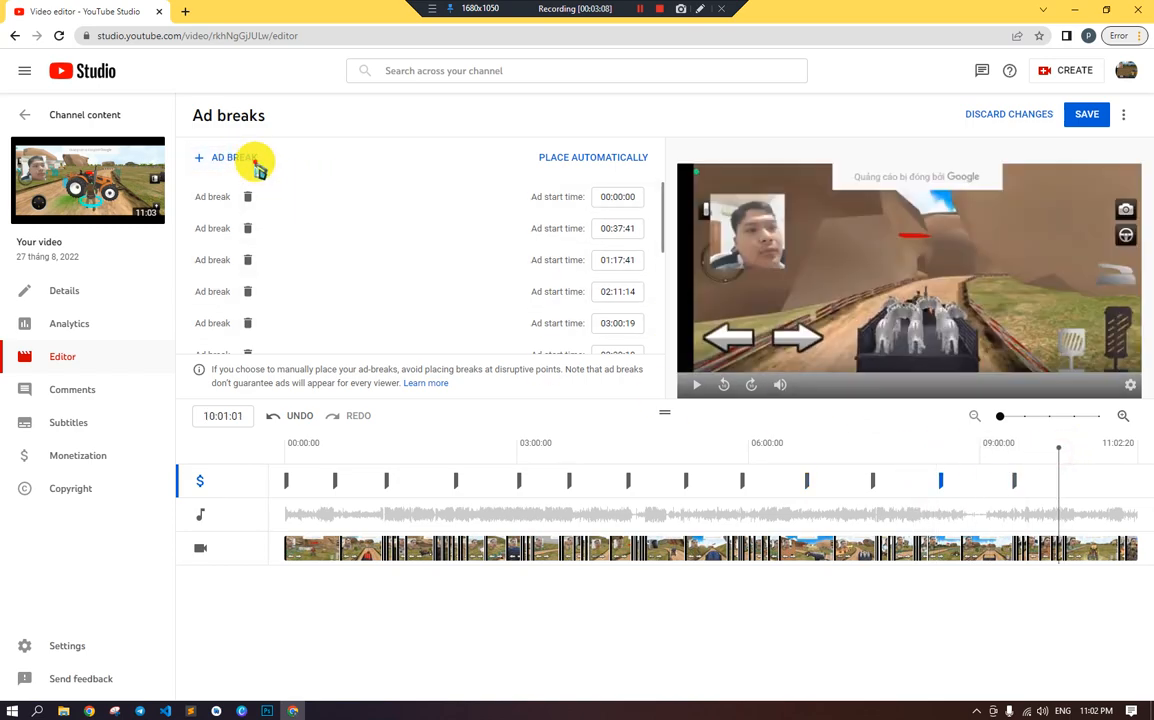
left_click(235, 157)
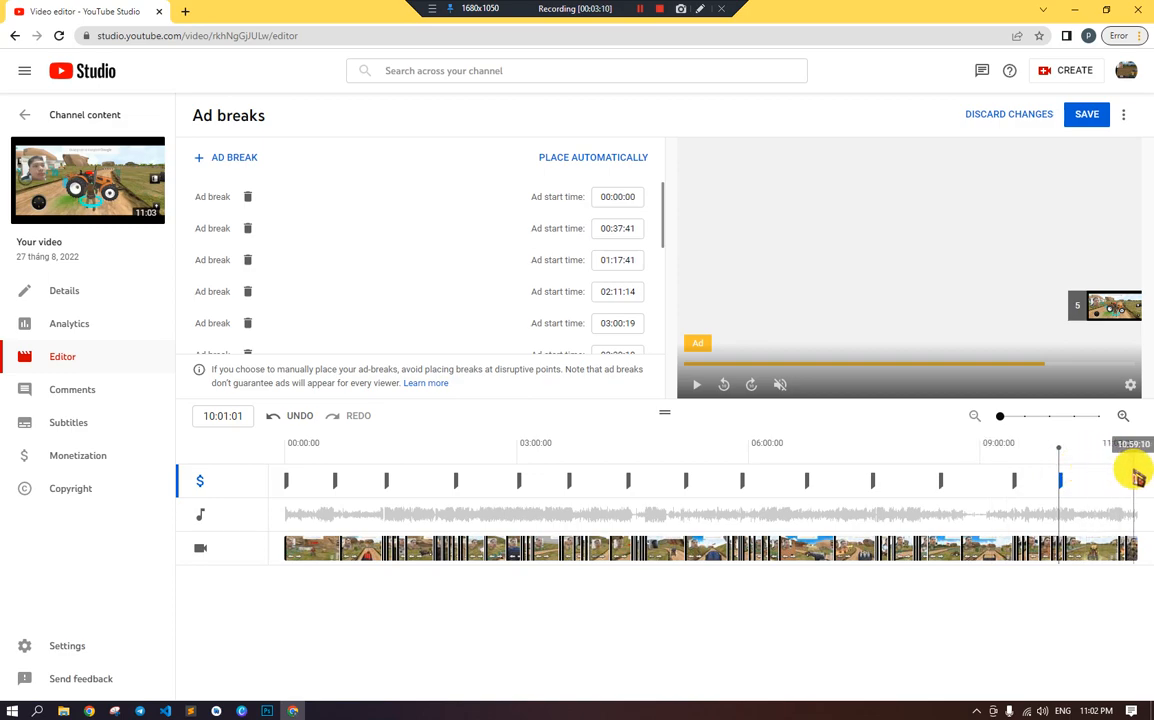
left_click(1138, 463)
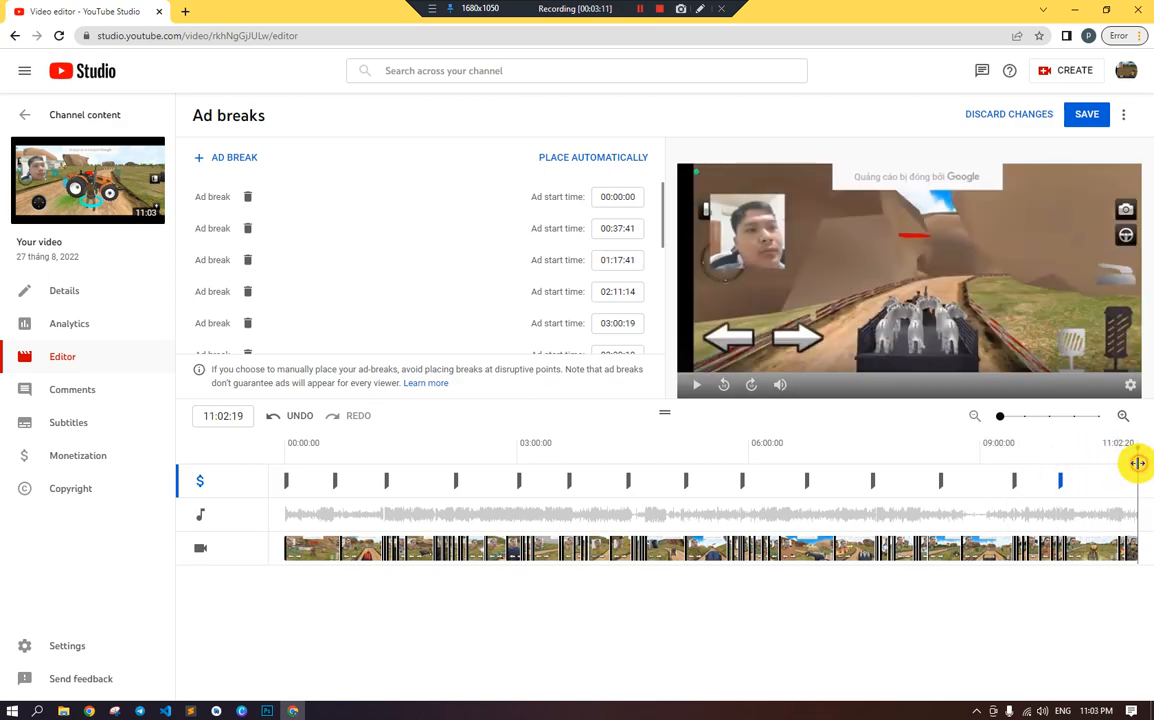
left_click(228, 157)
left_click(1097, 462)
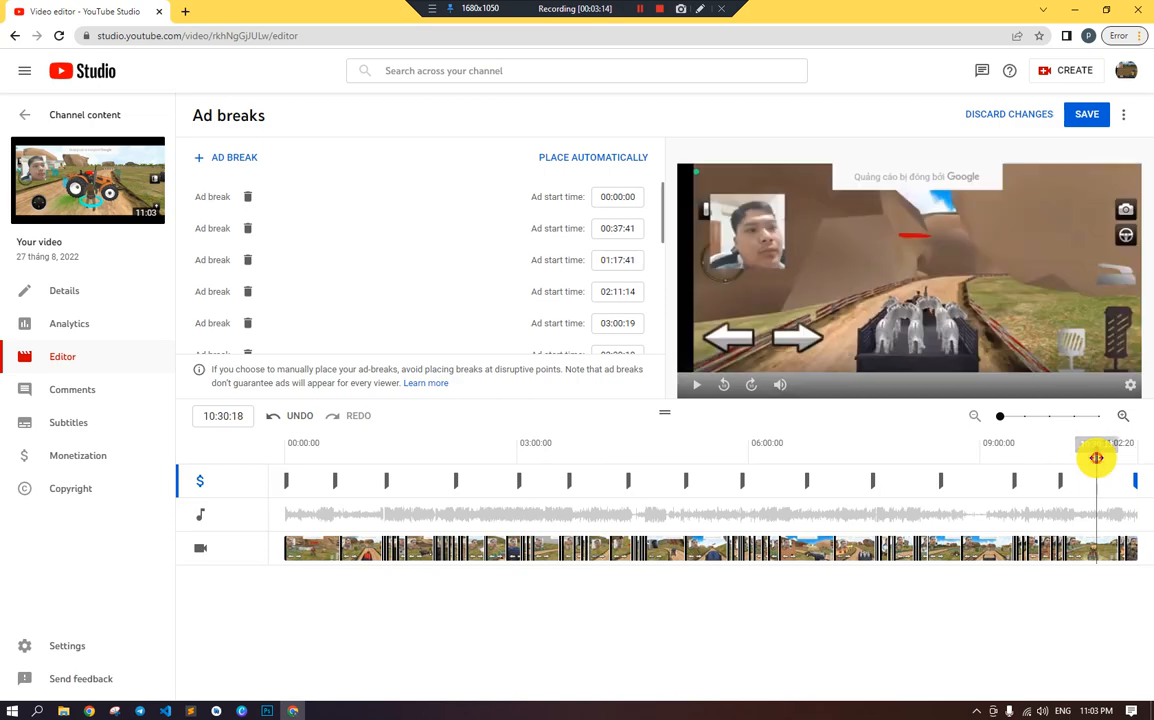
left_click(240, 160)
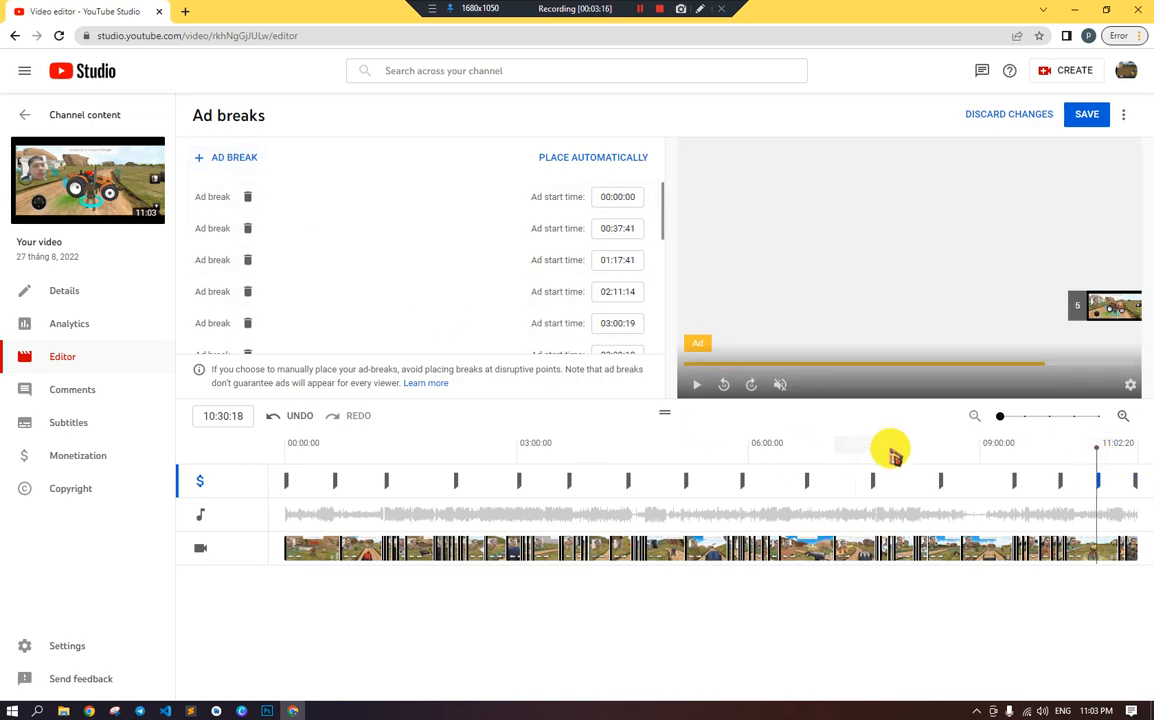
left_click(1080, 118)
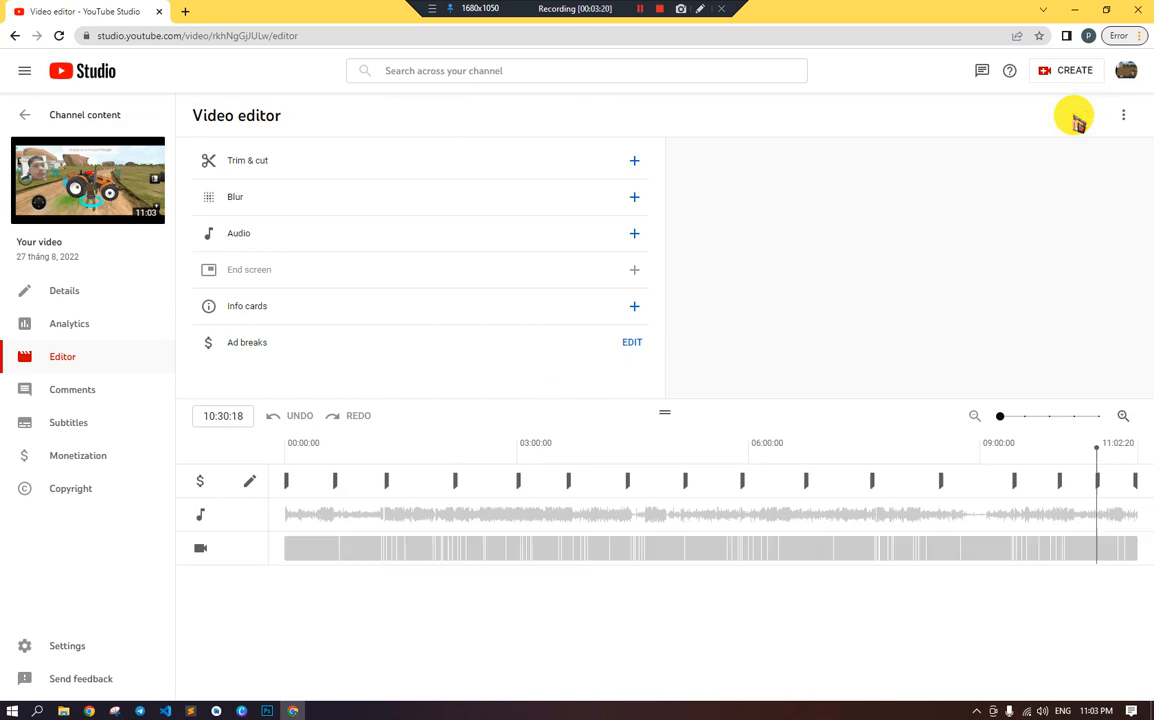
Return to the channel's video list and open the details of the 50:45 video.
left_click(27, 118)
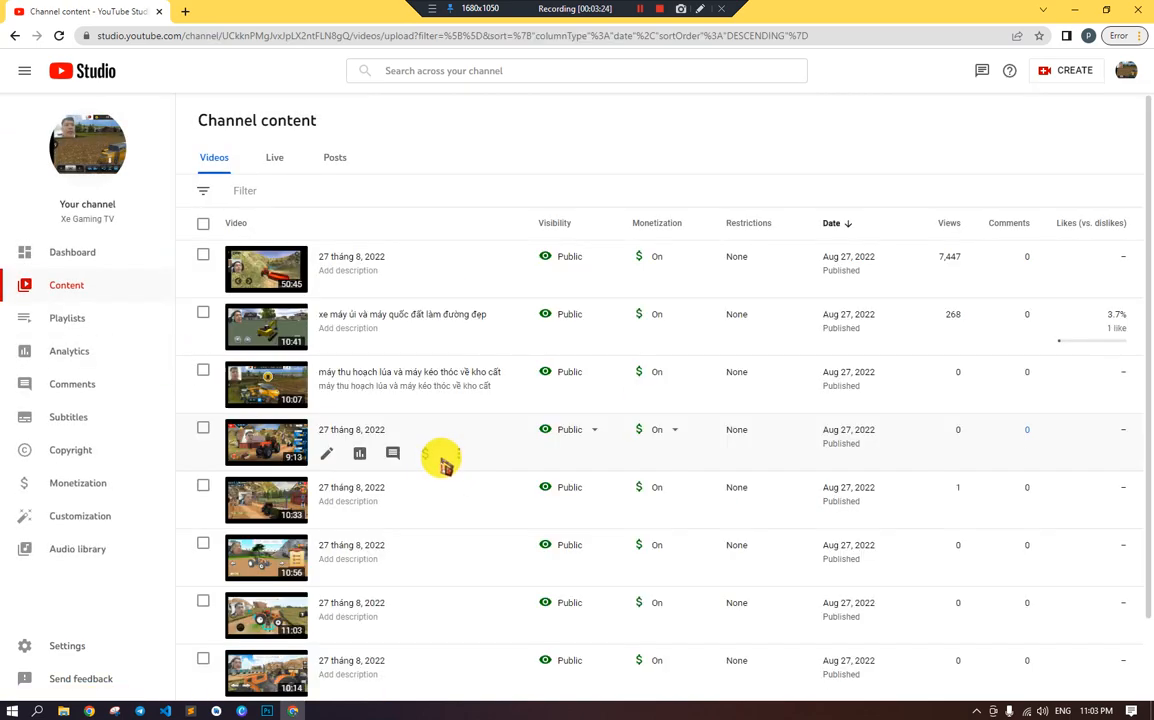
scroll(441, 458, "down", 2)
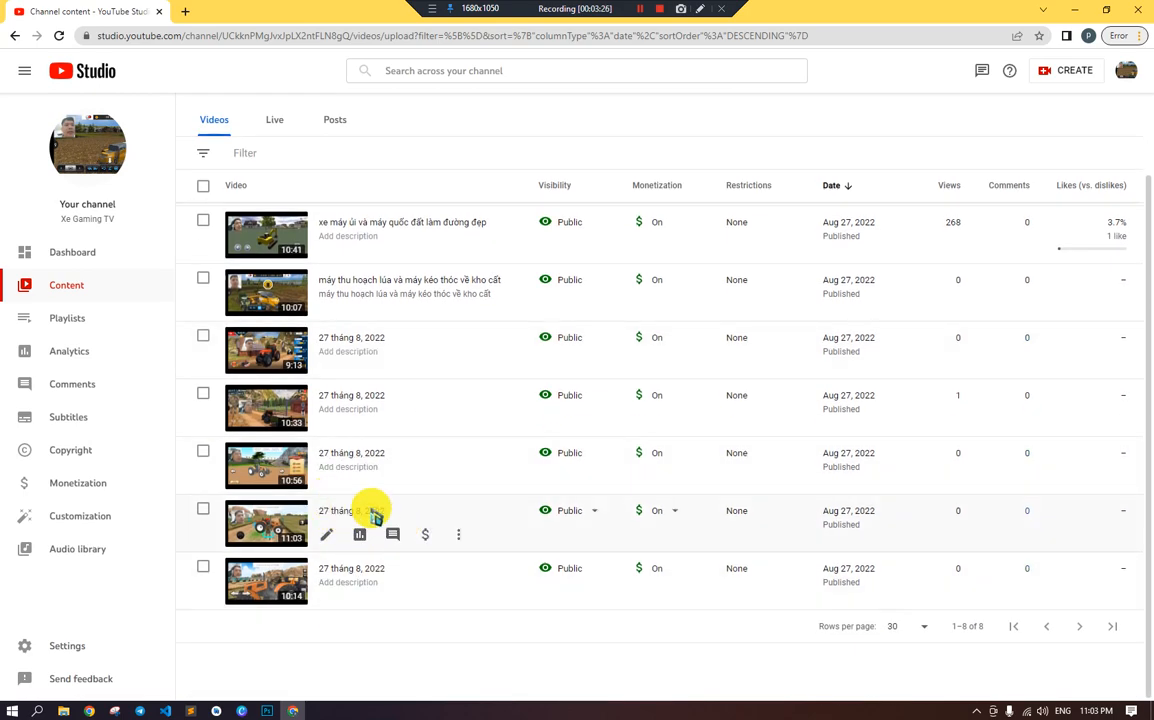
scroll(375, 515, "up", 2)
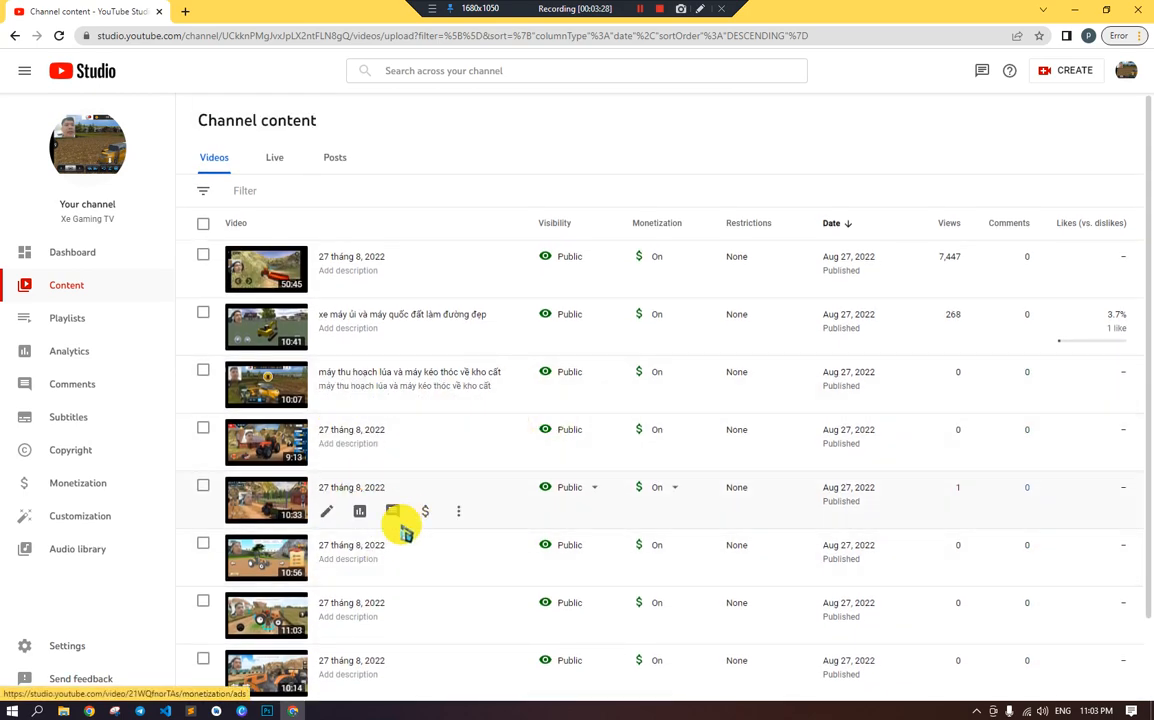
scroll(335, 600, "down", 1)
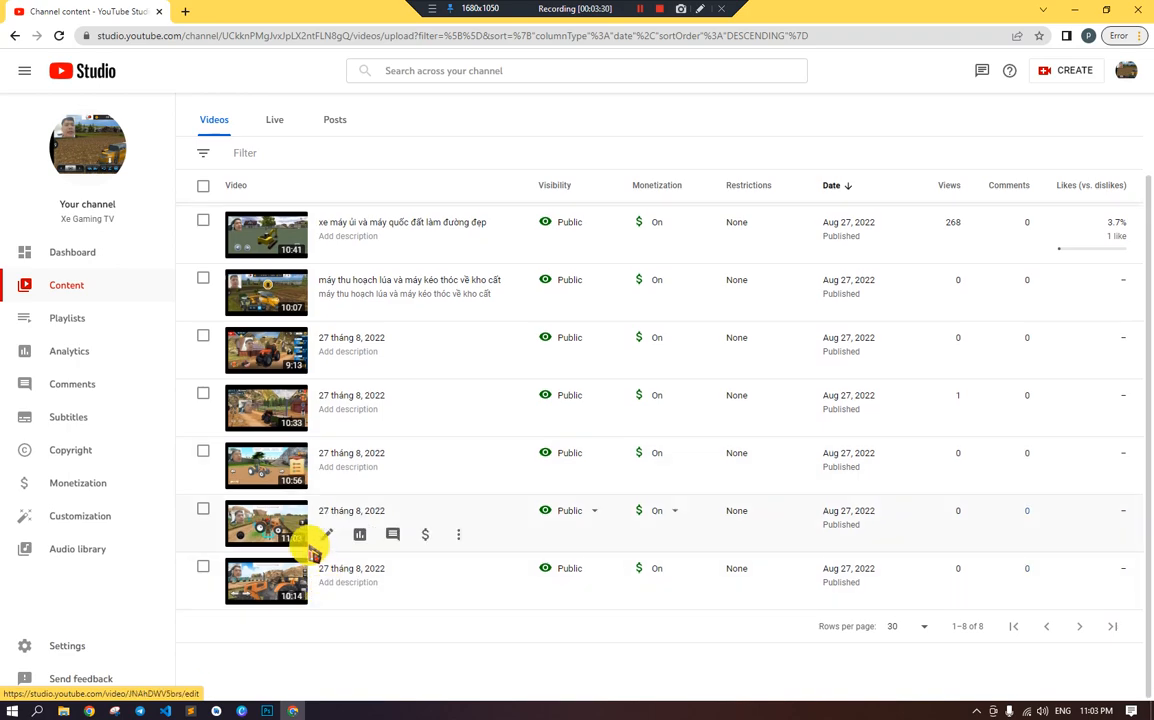
scroll(283, 522, "up", 2)
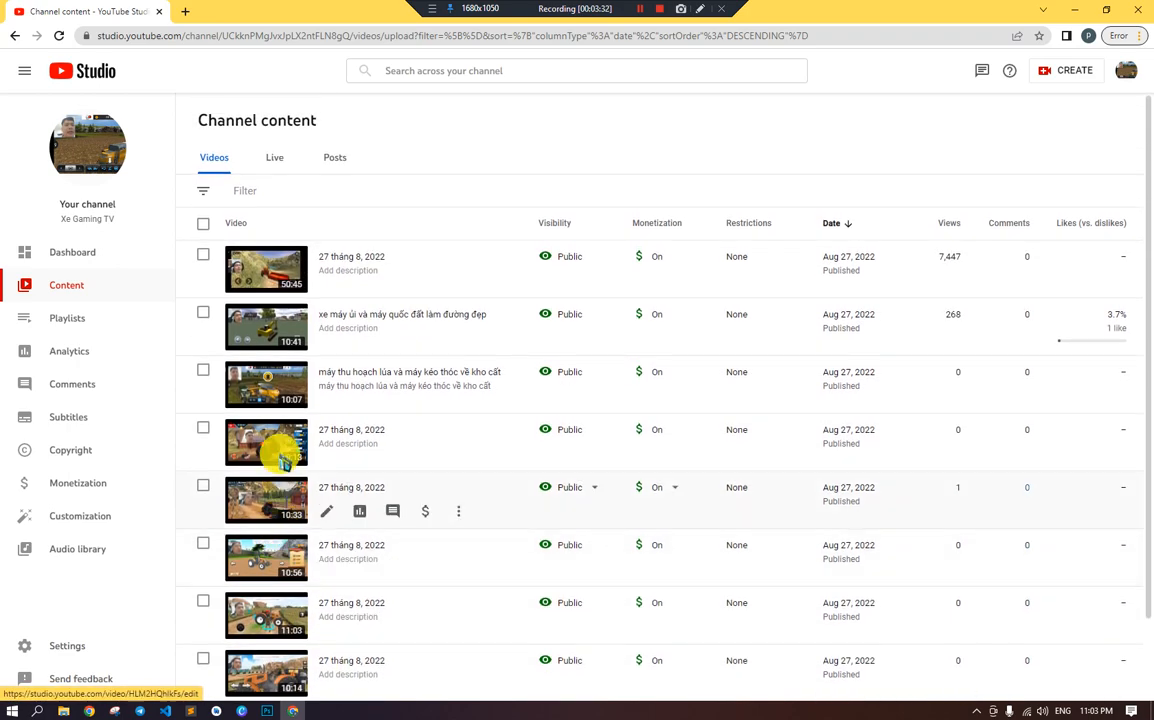
left_click(330, 287)
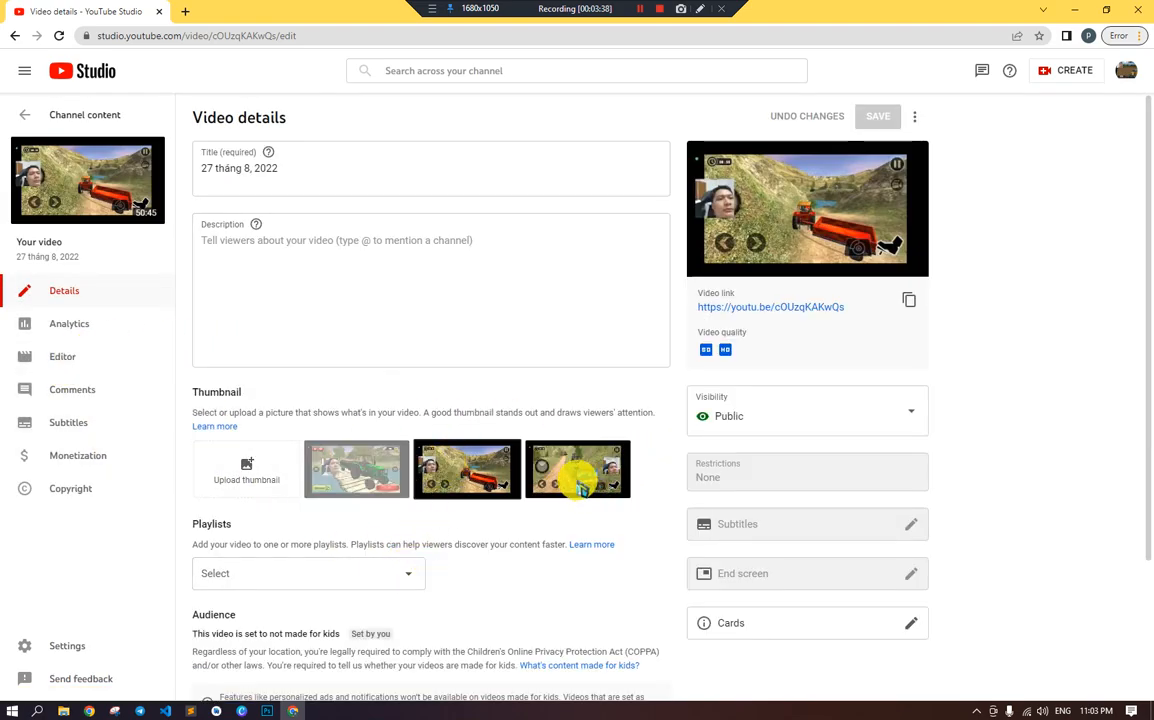
Select the green tractor thumbnail, discard that unsaved change and open the 50:45 video in the video editor.
left_click(360, 463)
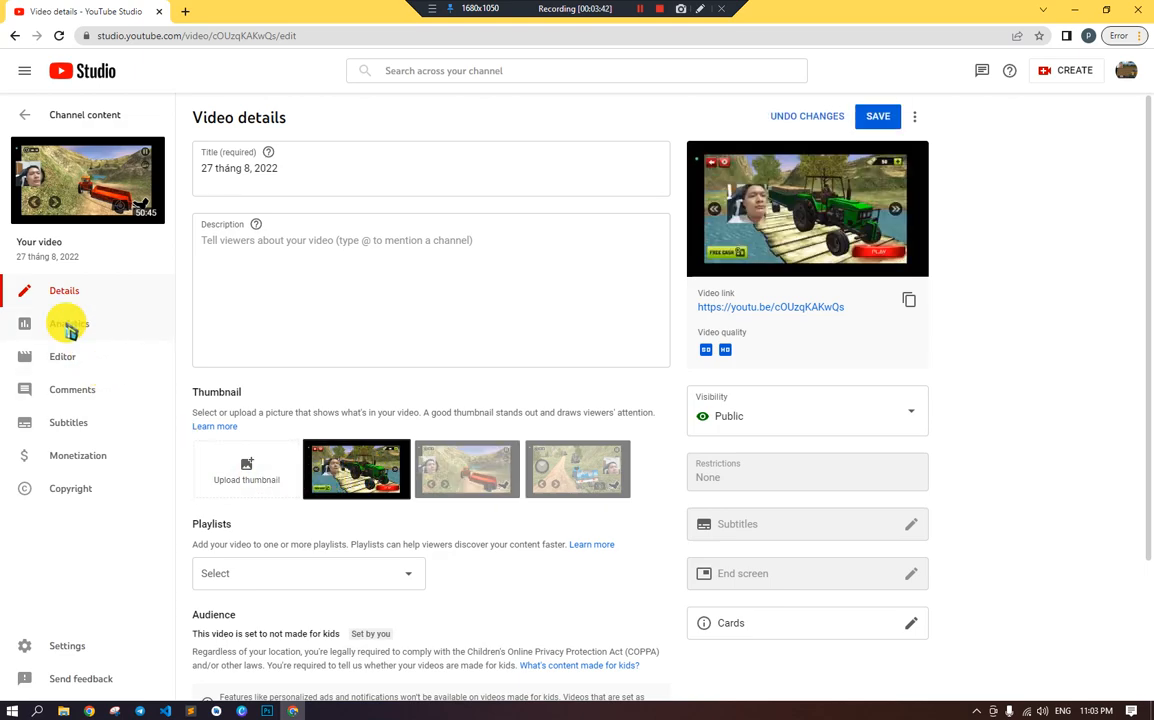
left_click(60, 358)
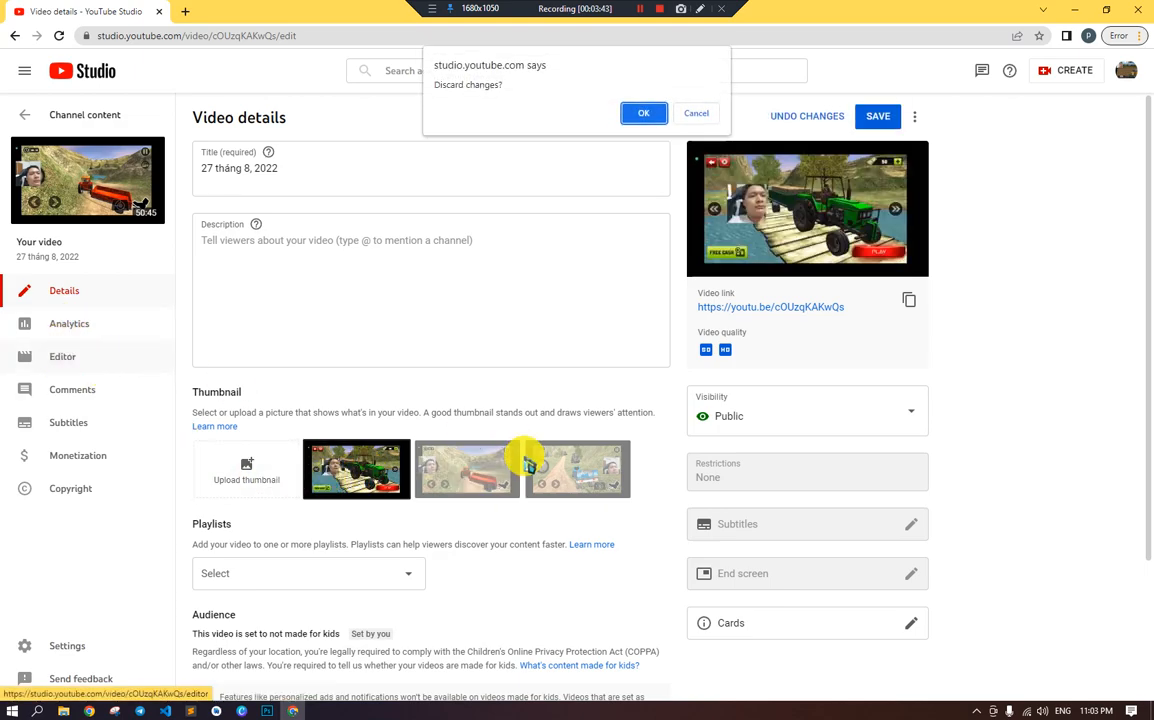
left_click(638, 114)
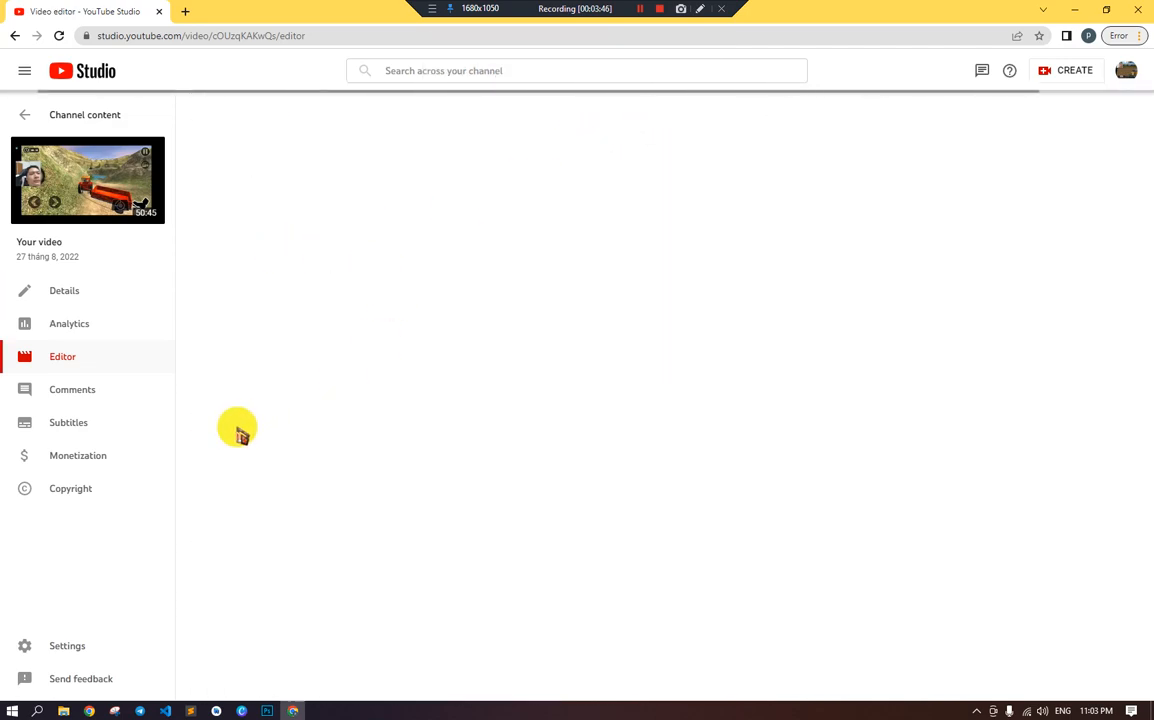
left_click(665, 548)
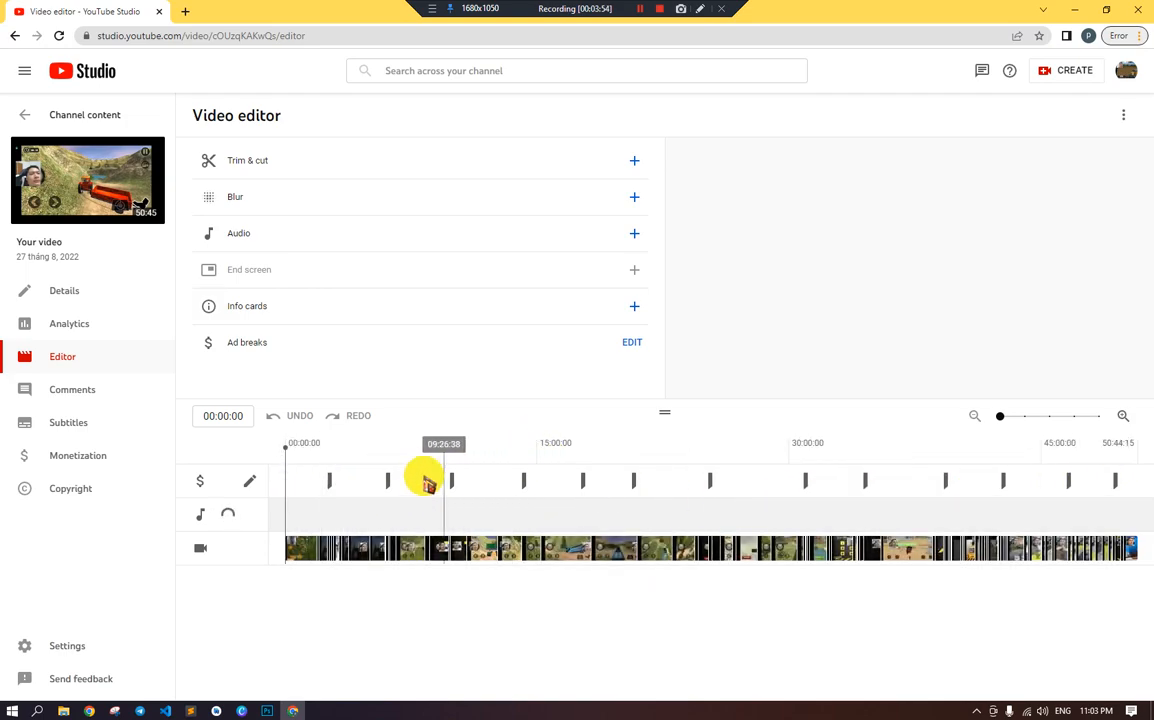
Add ad breaks to the 50:45 video at 00:00:00 and about 28:17:30, 37:07:22 and 50:34:25, and save them.
left_click(628, 342)
left_click(236, 160)
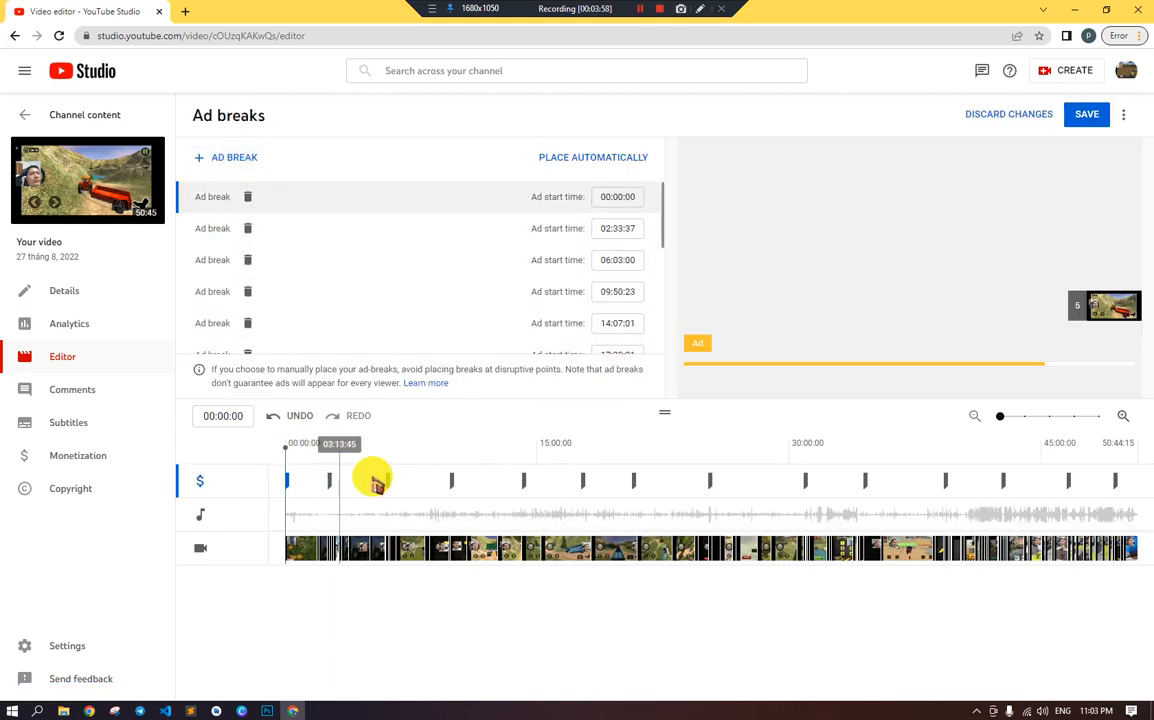
left_click(760, 456)
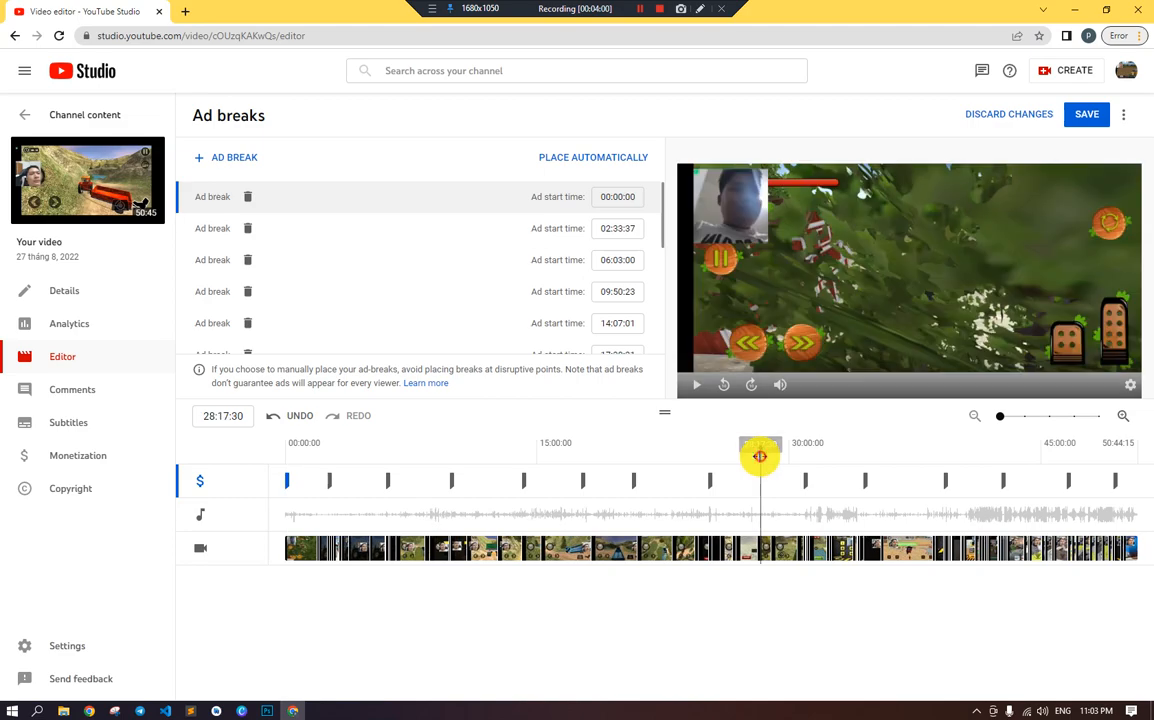
left_click(236, 165)
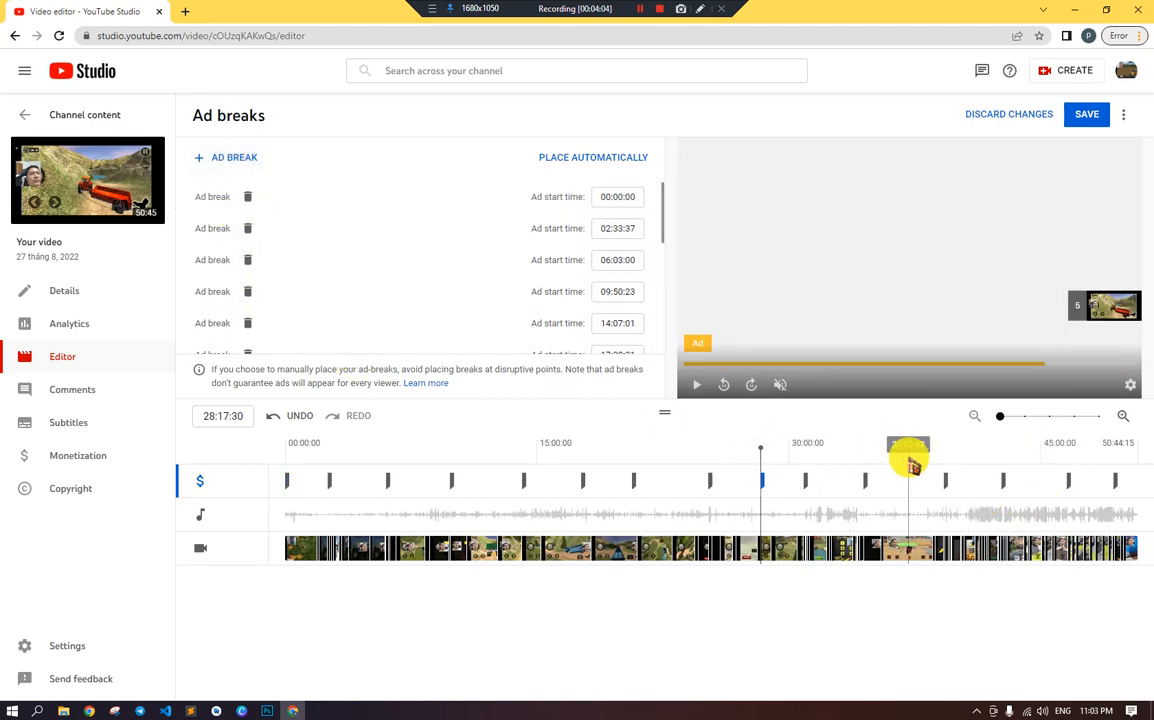
left_click(910, 458)
left_click(233, 157)
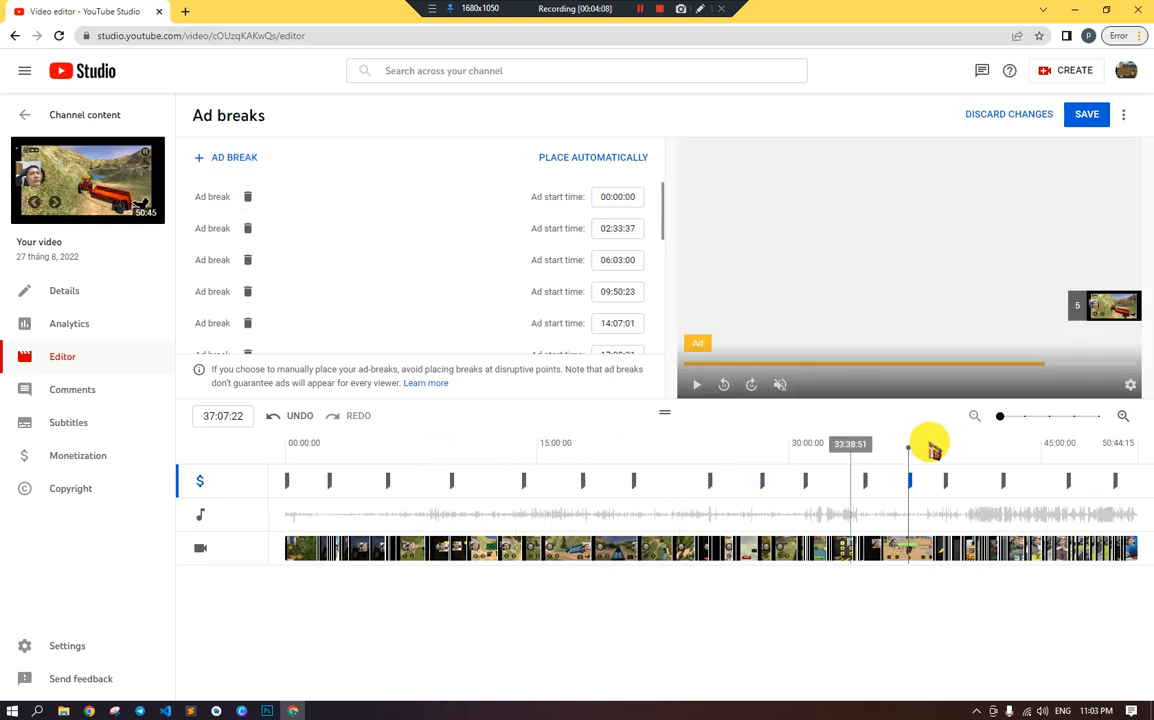
left_click(1136, 452)
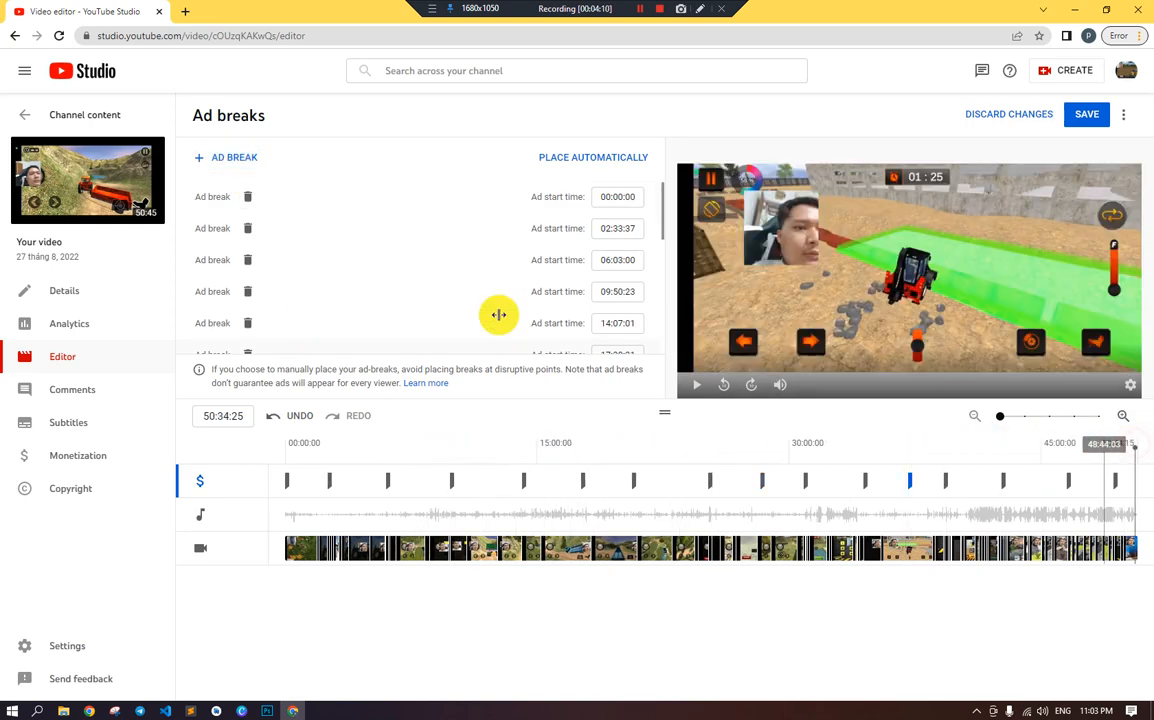
left_click(243, 157)
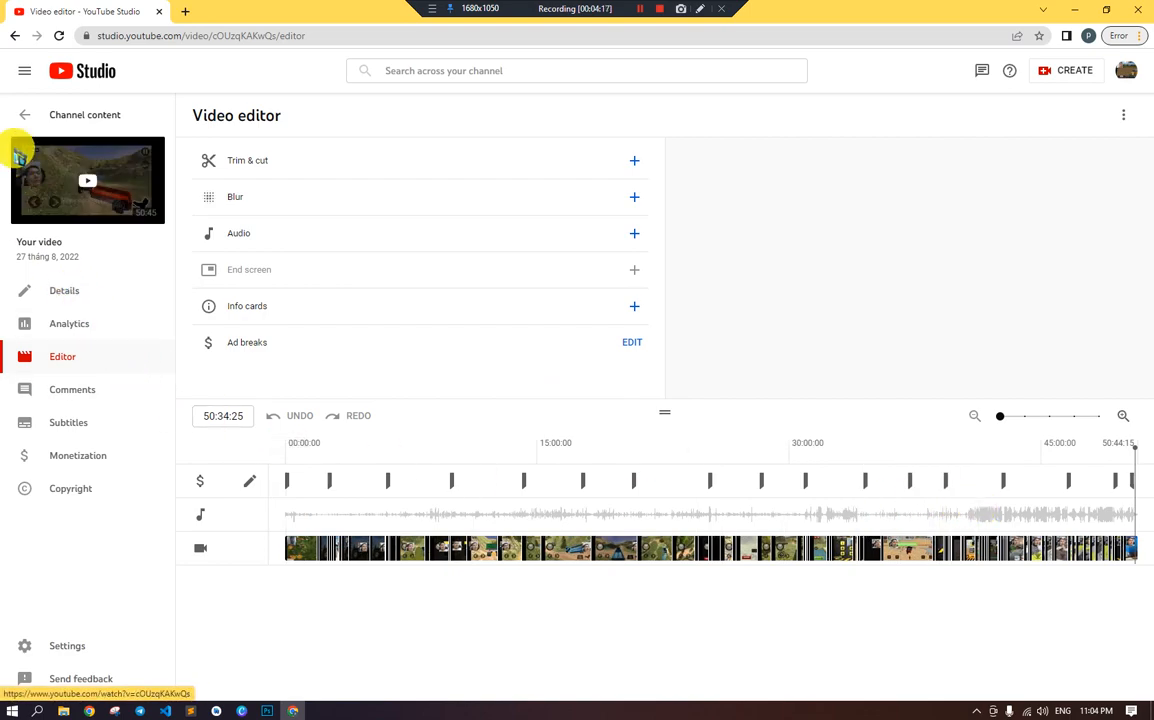
Set the green tractor image as the 50:45 video's thumbnail, save the details and return to the channel's video list.
left_click(62, 292)
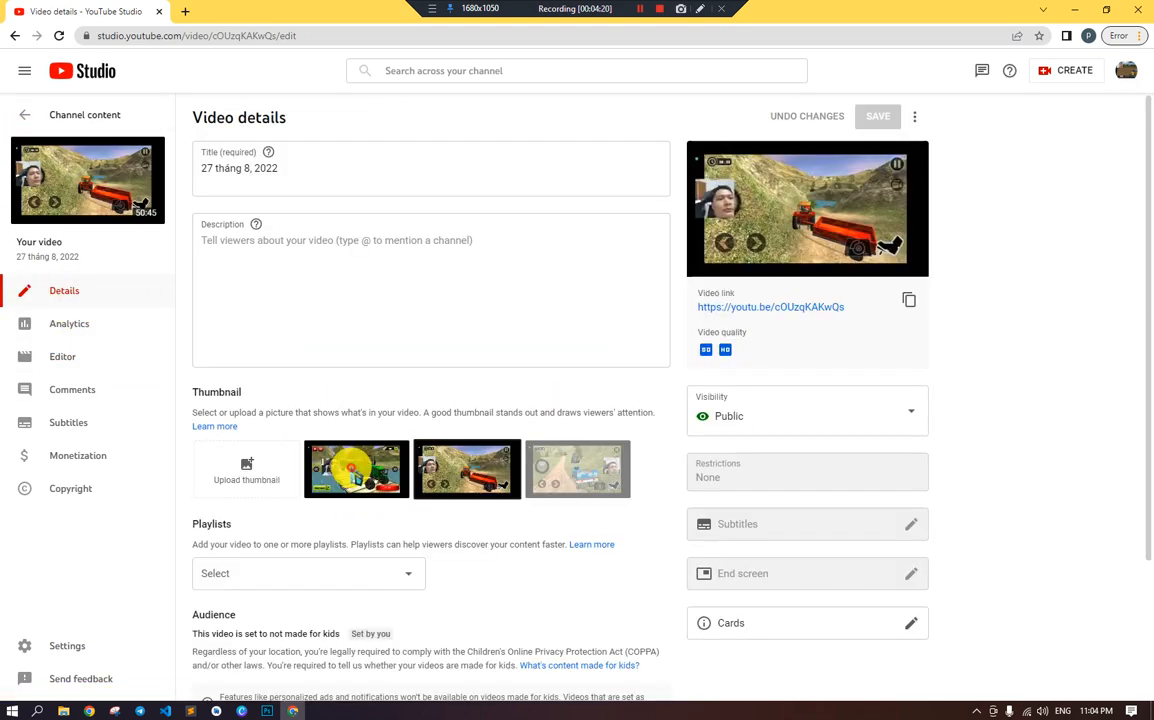
left_click(352, 467)
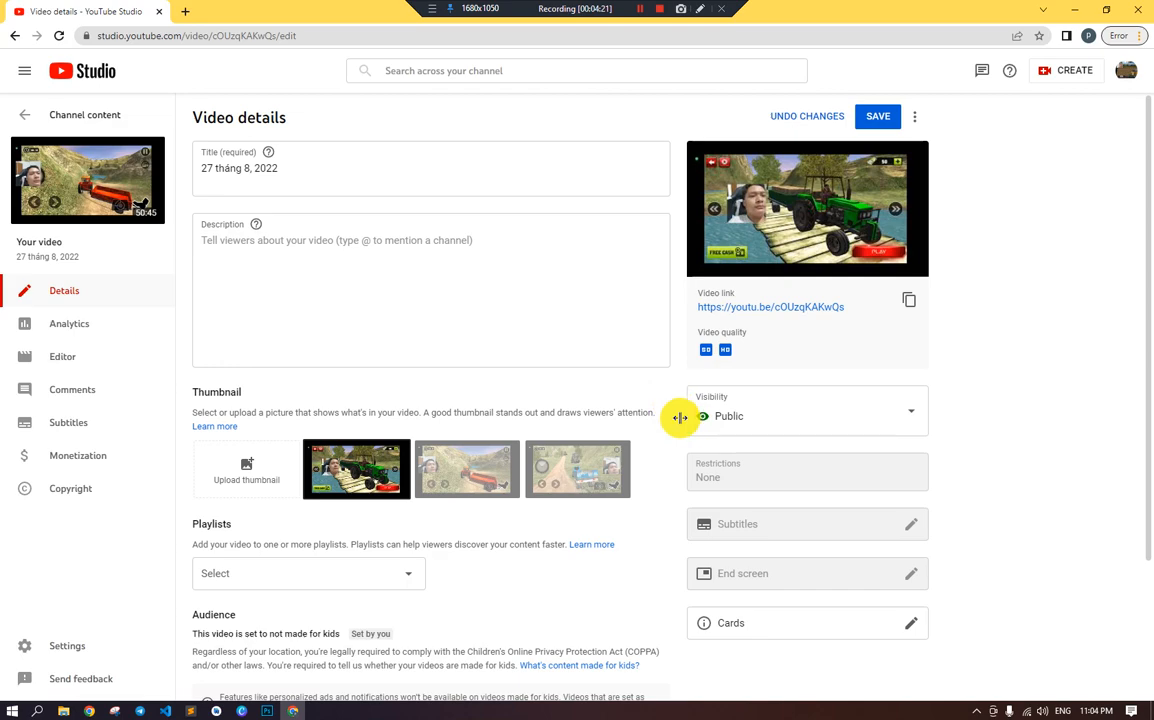
left_click(879, 118)
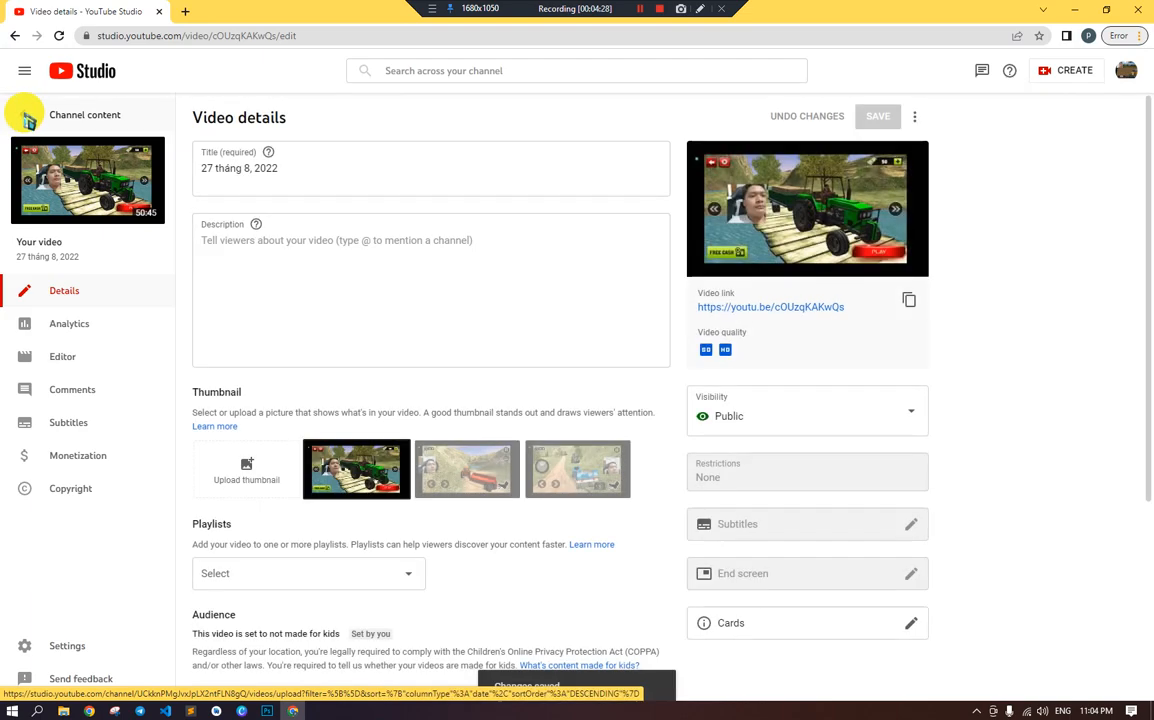
left_click(27, 118)
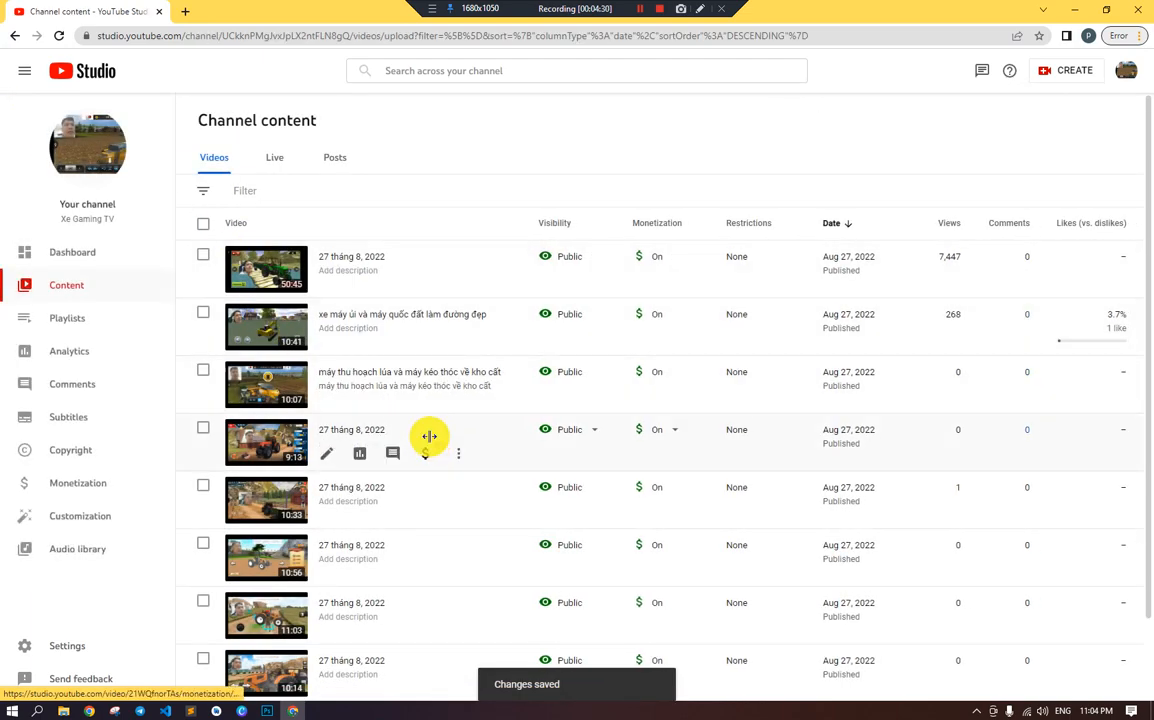
scroll(363, 443, "up", 3)
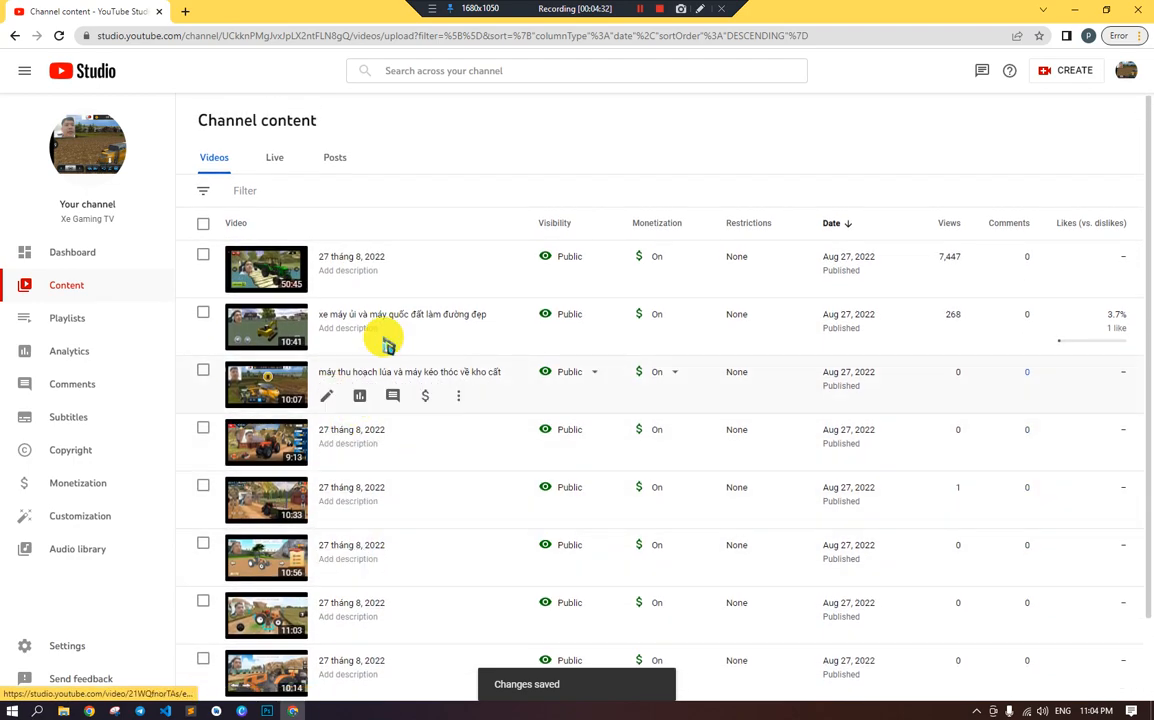
scroll(395, 450, "down", 2)
scroll(412, 500, "up", 2)
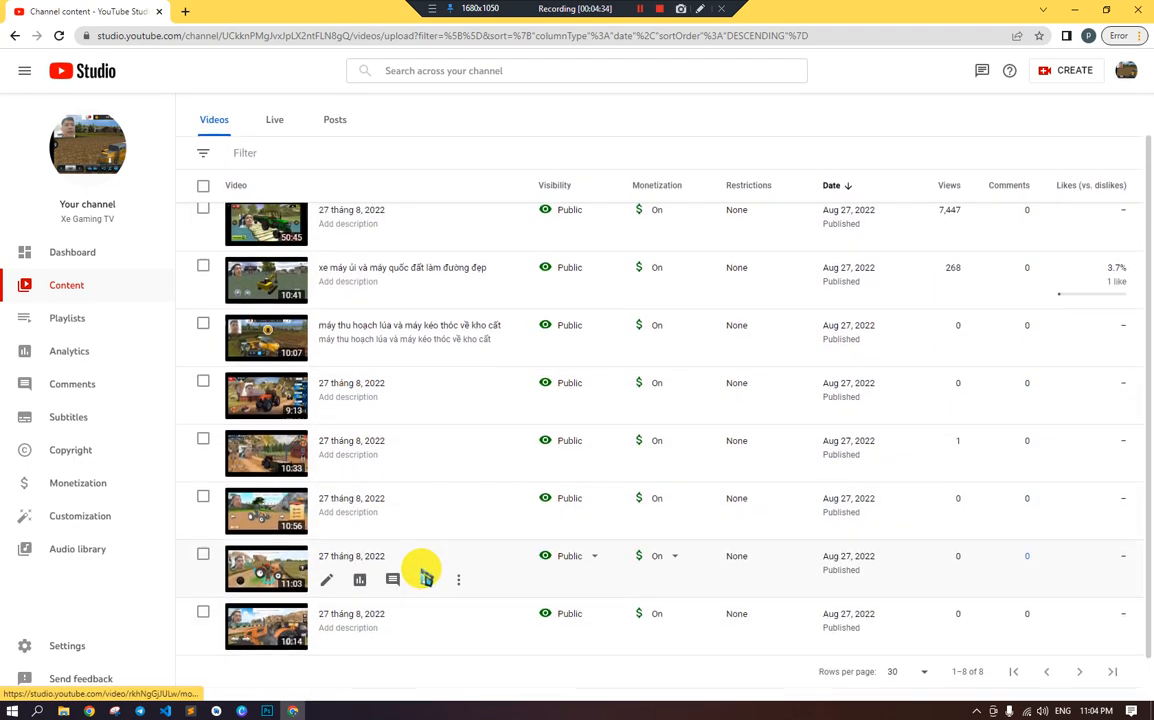
scroll(440, 473, "down", 1)
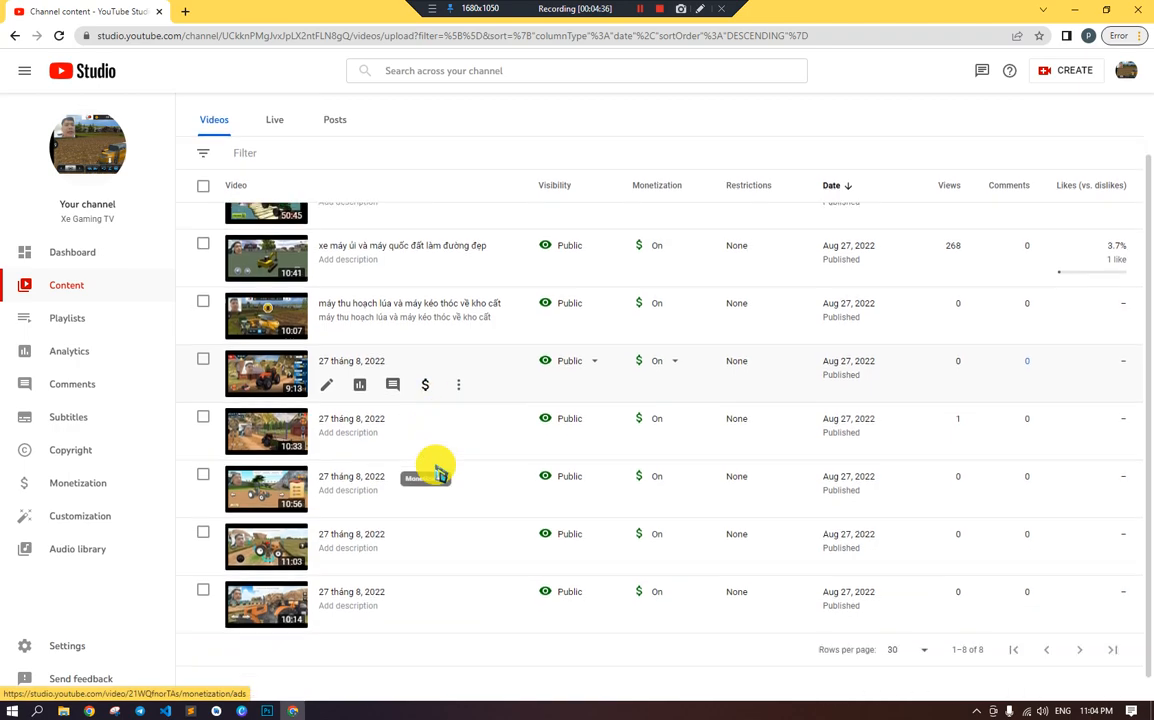
scroll(436, 464, "up", 1)
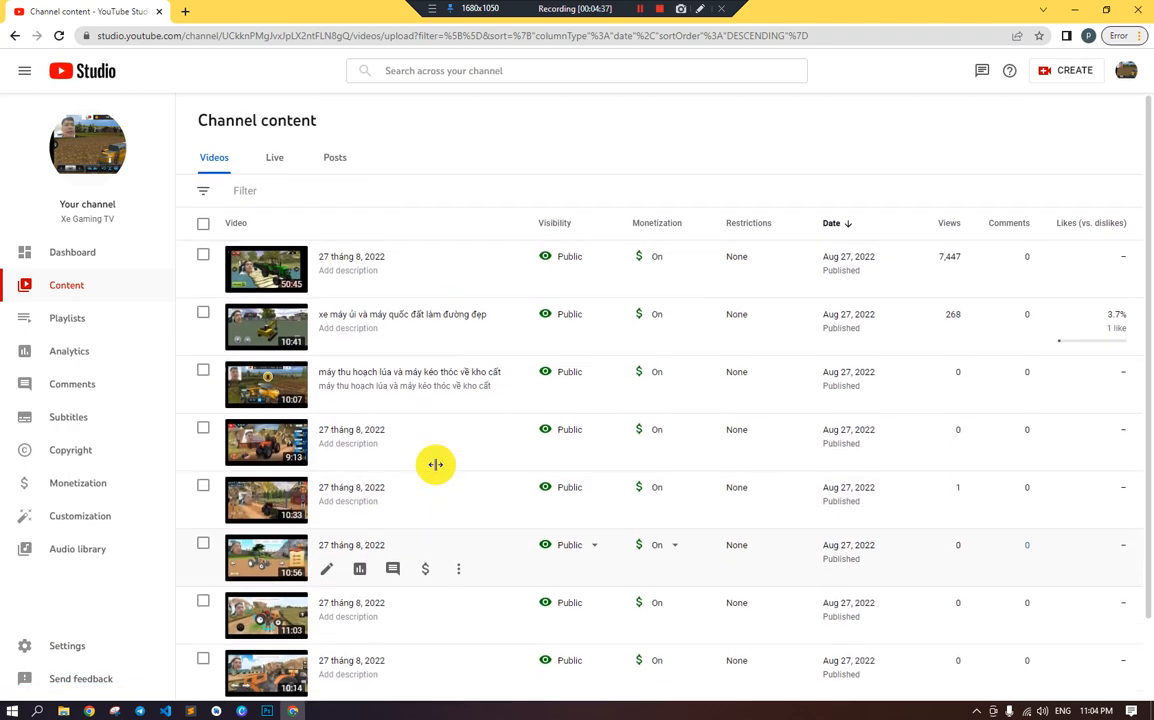